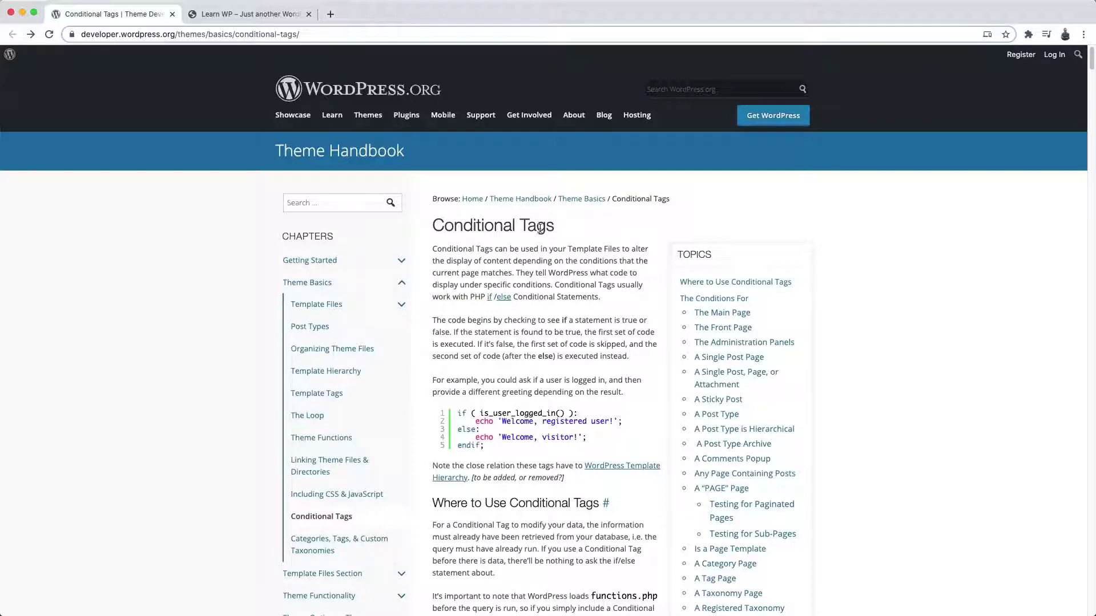
pyautogui.scroll(-3, 505, 357)
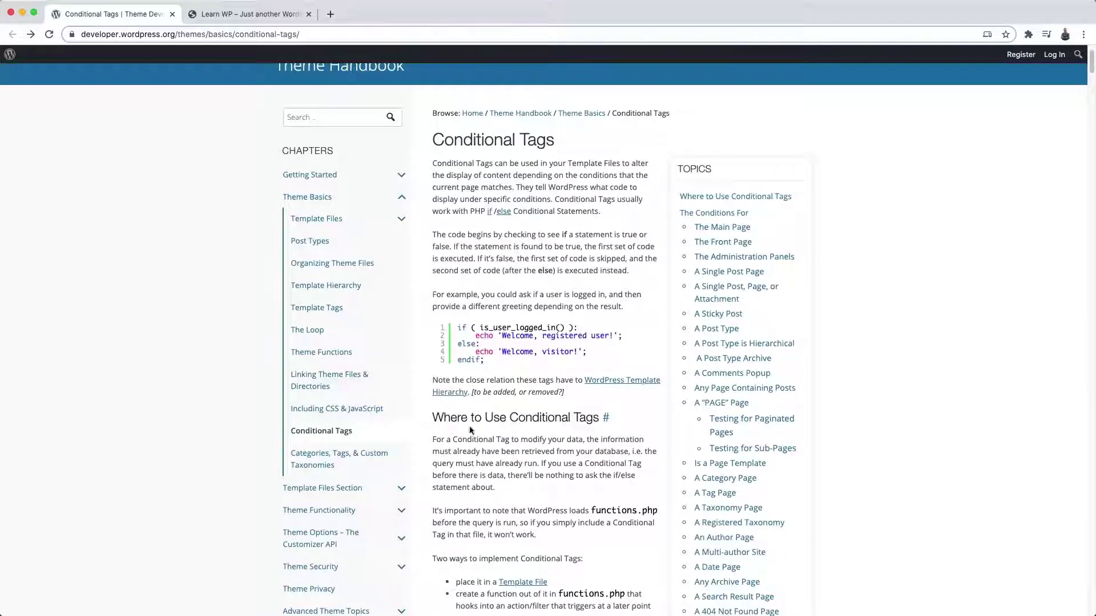
pyautogui.scroll(-6, 471, 421)
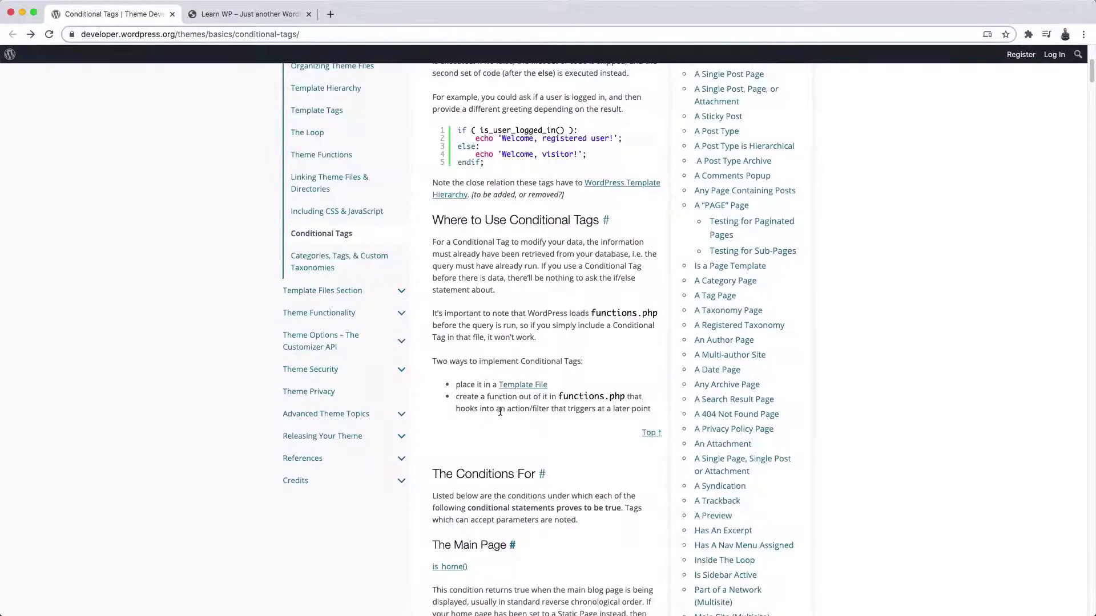
pyautogui.scroll(-3, 496, 413)
pyautogui.scroll(-9, 493, 415)
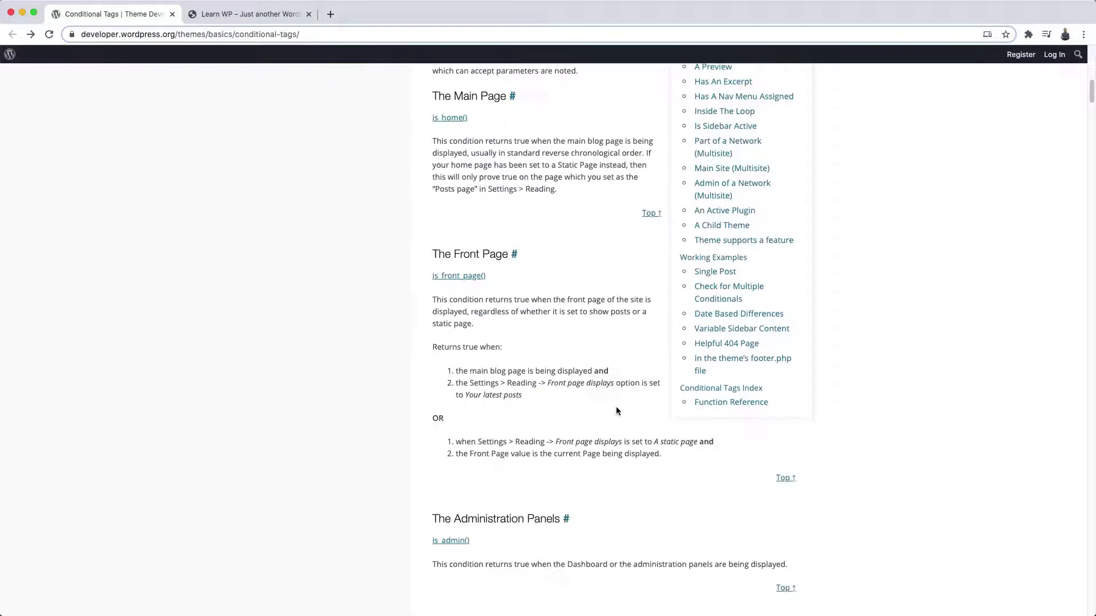
pyautogui.scroll(-14, 554, 381)
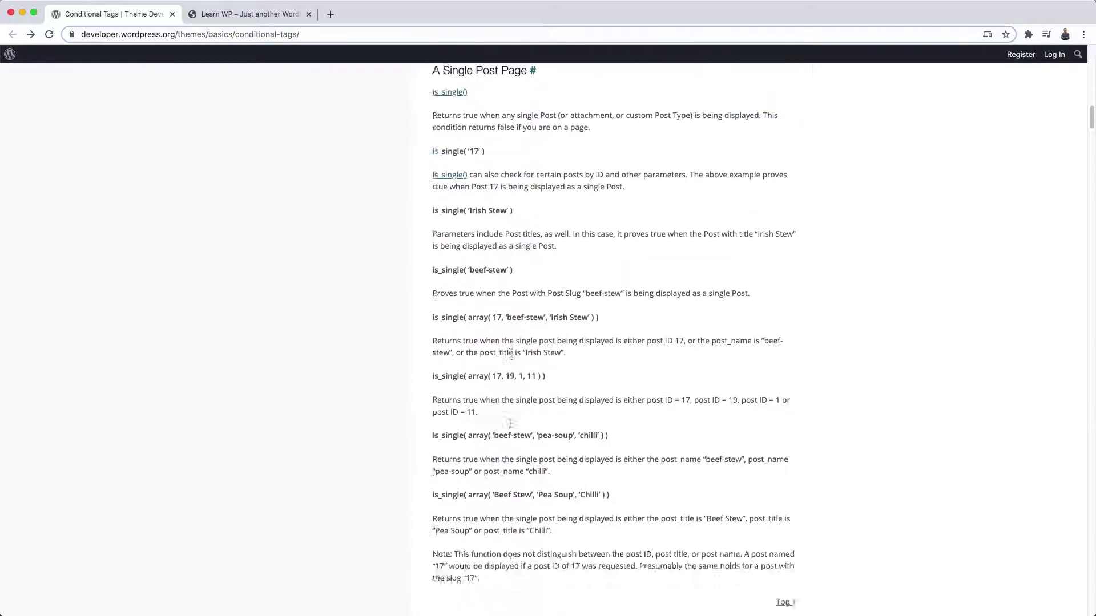
pyautogui.scroll(-13, 513, 424)
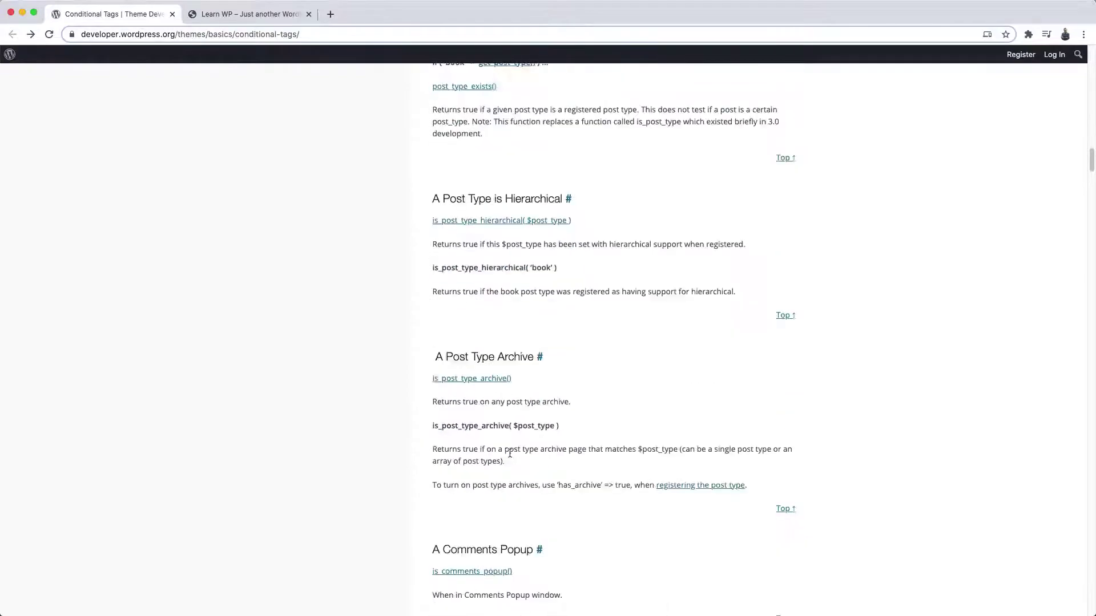
pyautogui.scroll(-11, 613, 430)
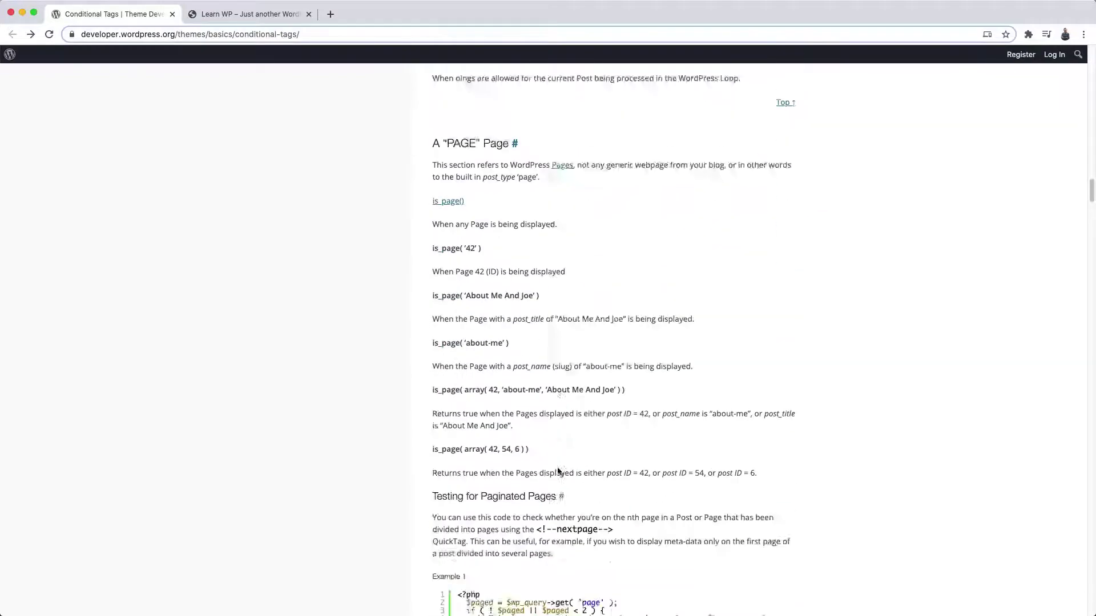
pyautogui.scroll(-17, 521, 467)
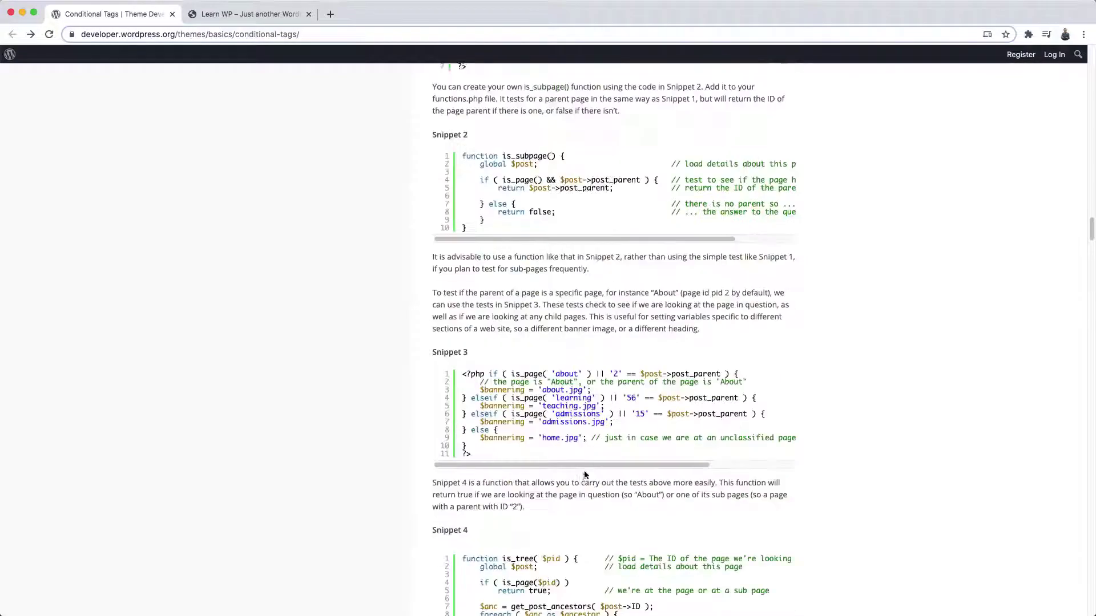
pyautogui.scroll(-5, 571, 491)
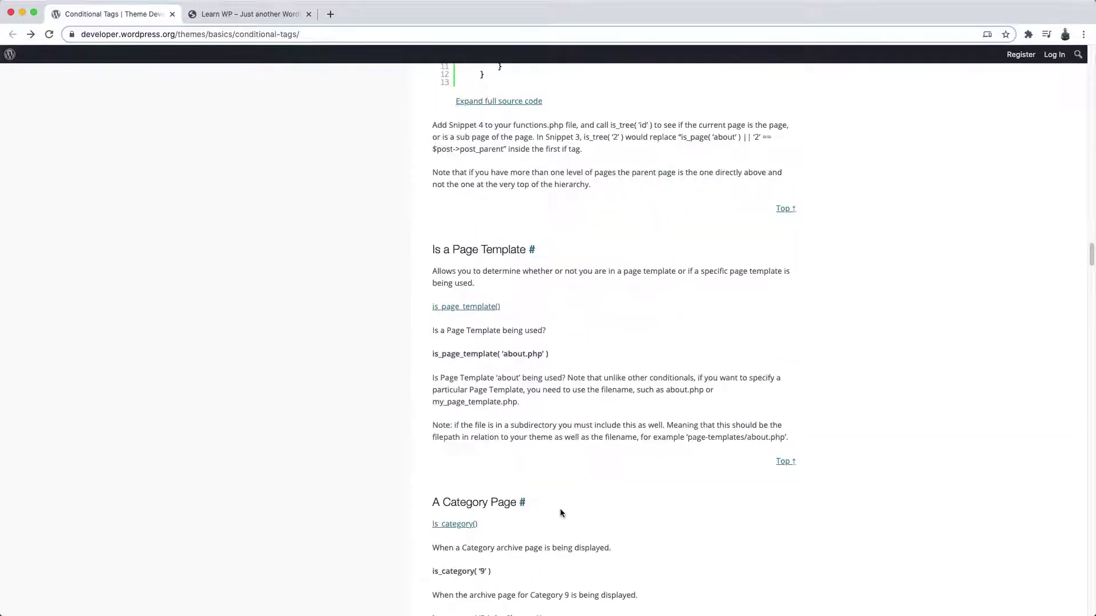
pyautogui.scroll(-3, 559, 508)
pyautogui.scroll(-2, 591, 450)
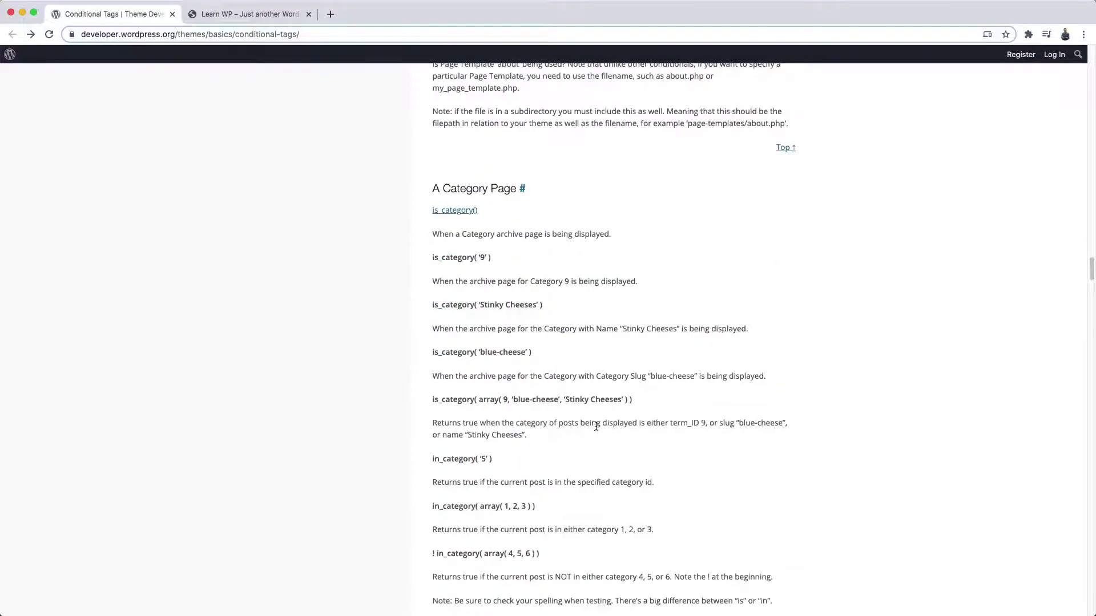
pyautogui.scroll(-2, 592, 425)
pyautogui.scroll(-2, 573, 412)
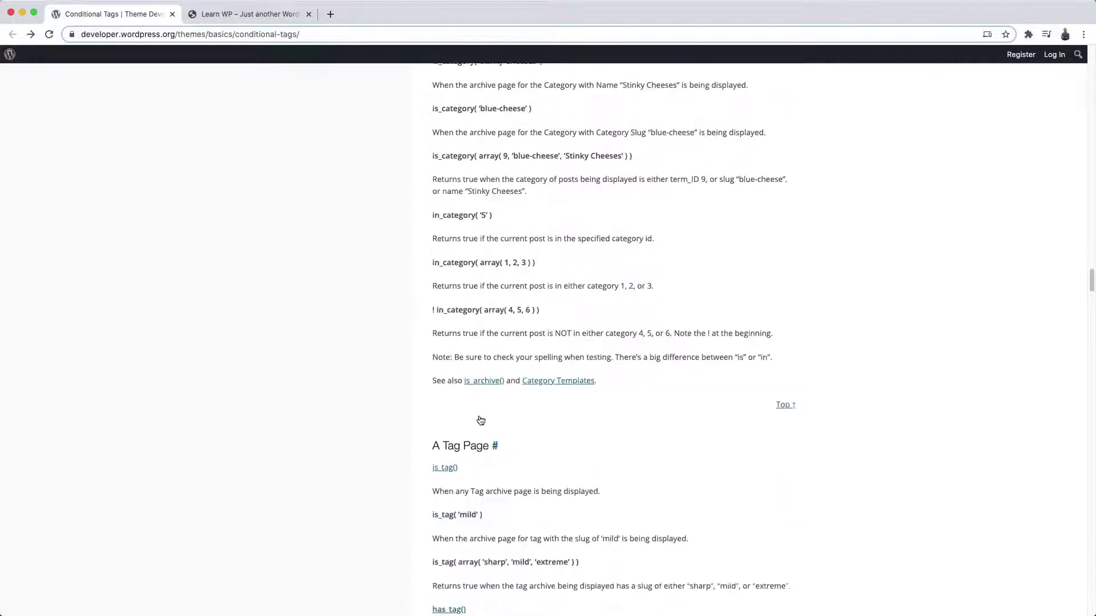
pyautogui.scroll(-2, 371, 400)
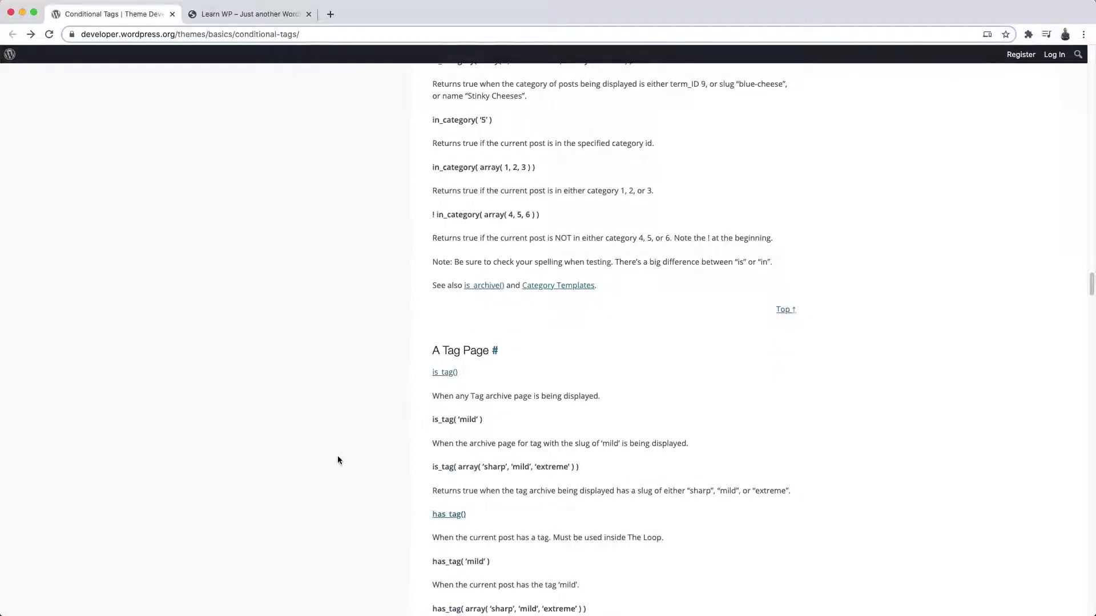
pyautogui.moveTo(1088, 286); pyautogui.dragTo(851, 59)
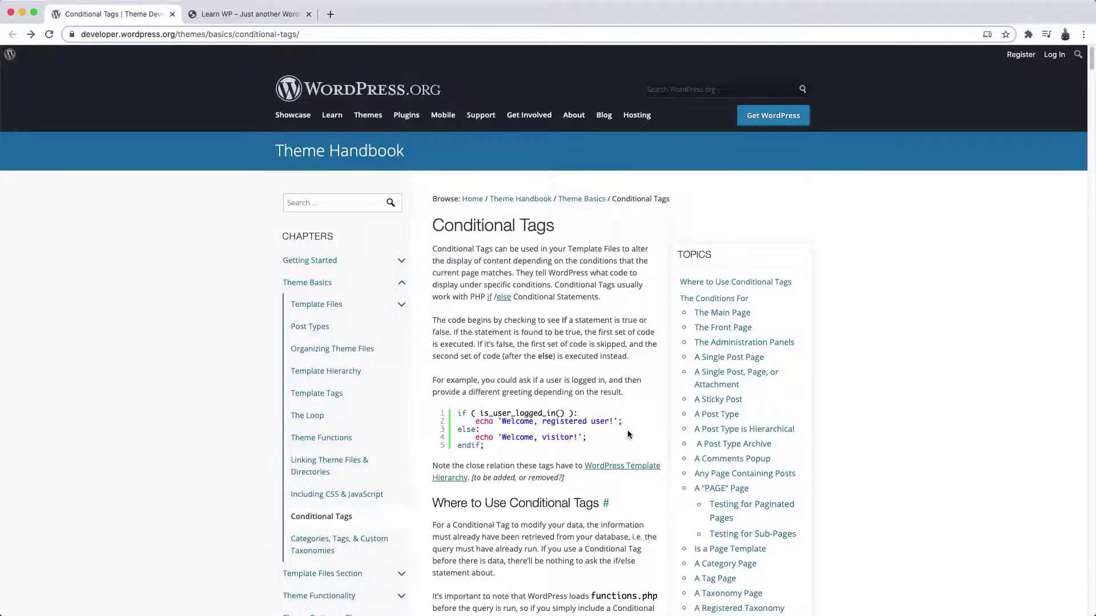
# Scroll past the Conditional Tags Index to browse the Function Reference list, from comments_open() to is_tax().
pyautogui.scroll(-1, 660, 392)
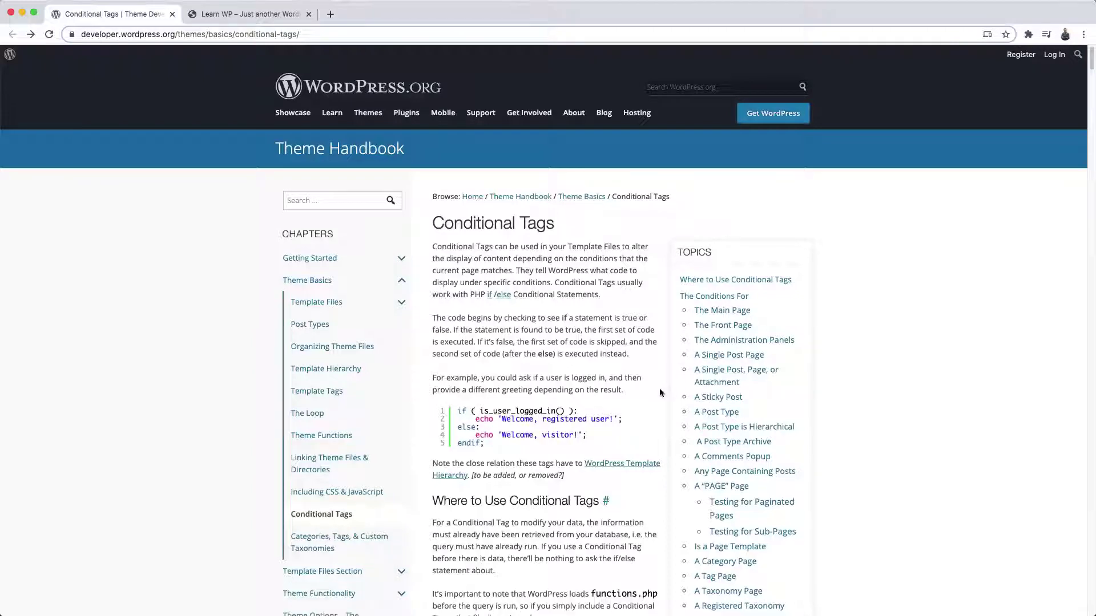
pyautogui.scroll(-4, 661, 392)
pyautogui.scroll(-4, 590, 434)
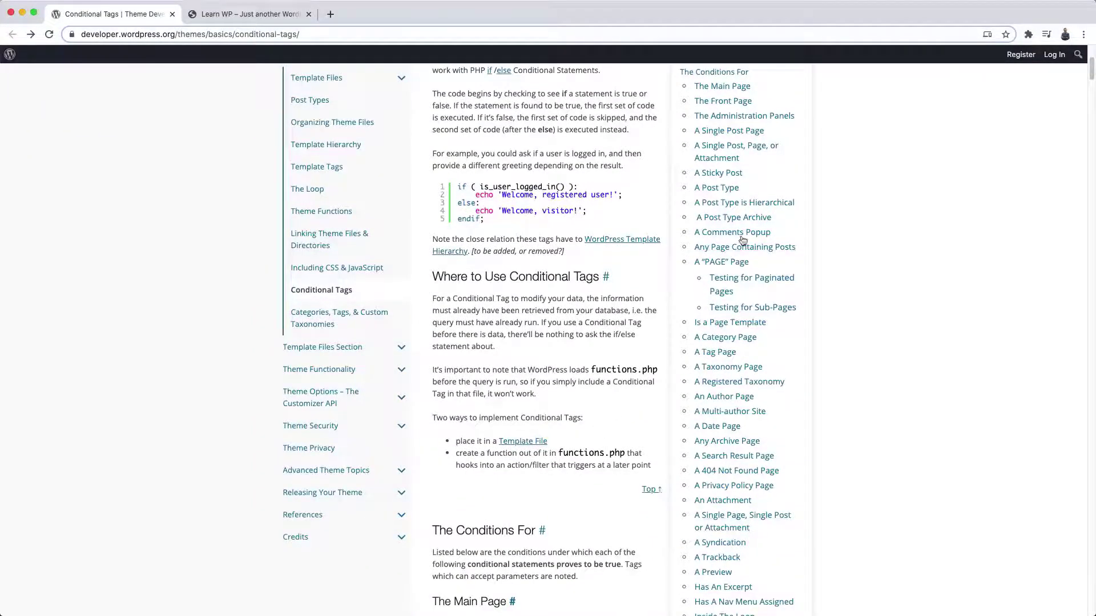
pyautogui.scroll(-2, 702, 457)
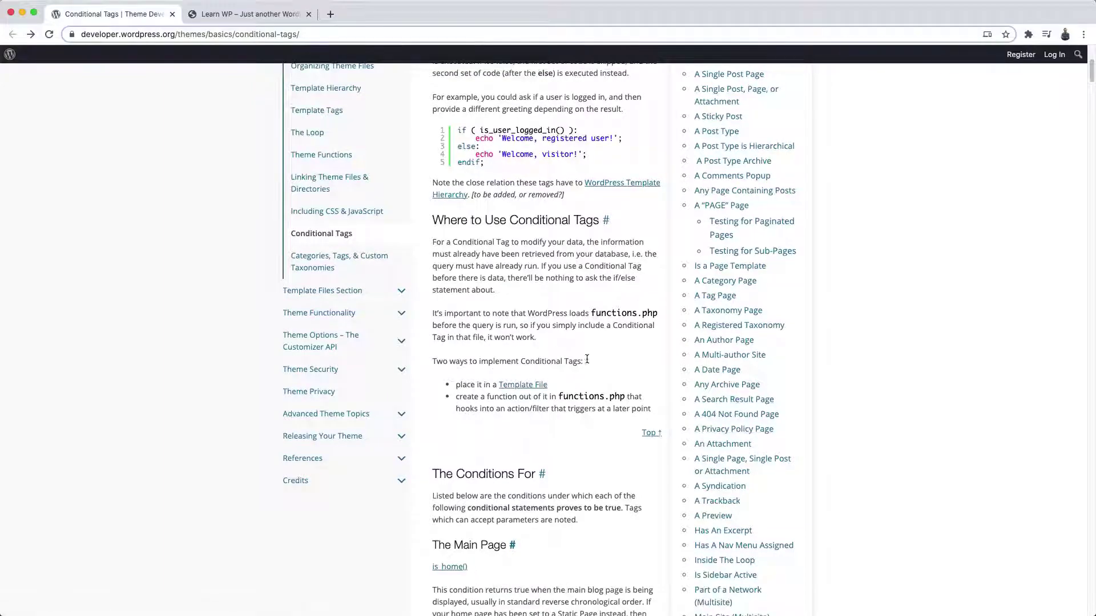
pyautogui.scroll(-4, 624, 375)
pyautogui.moveTo(1090, 91); pyautogui.dragTo(1084, 590)
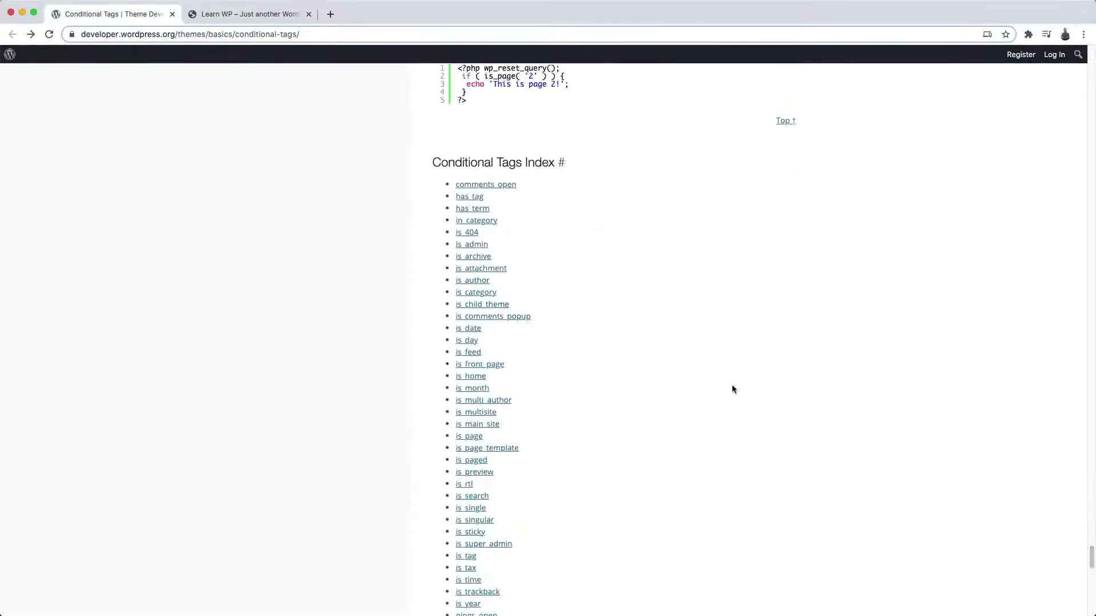
pyautogui.scroll(-1, 514, 188)
pyautogui.scroll(-3, 481, 351)
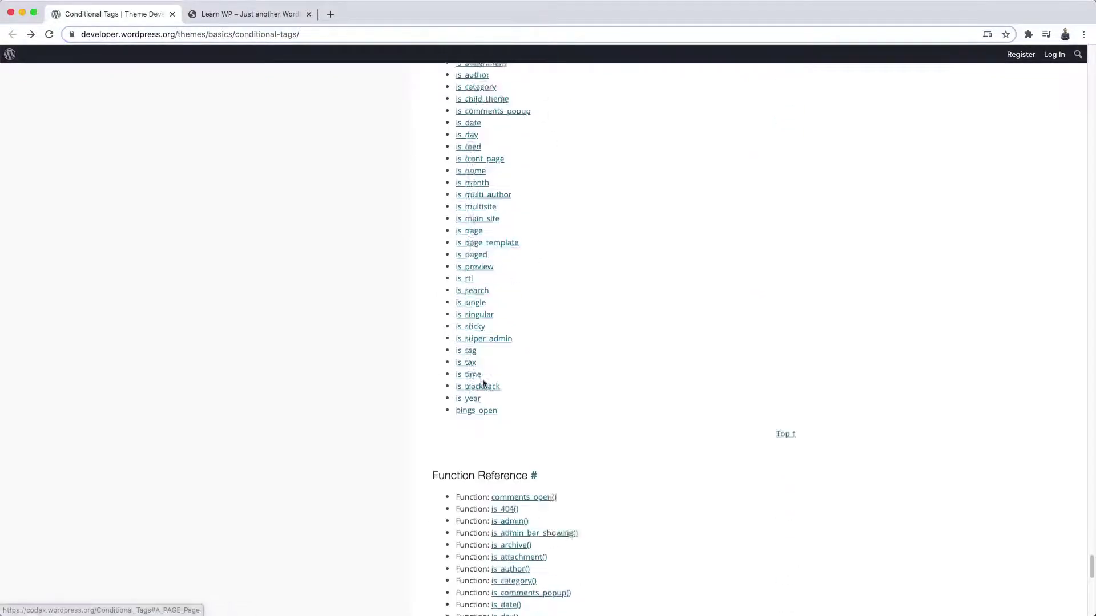
pyautogui.scroll(-3, 514, 411)
pyautogui.scroll(-5, 525, 477)
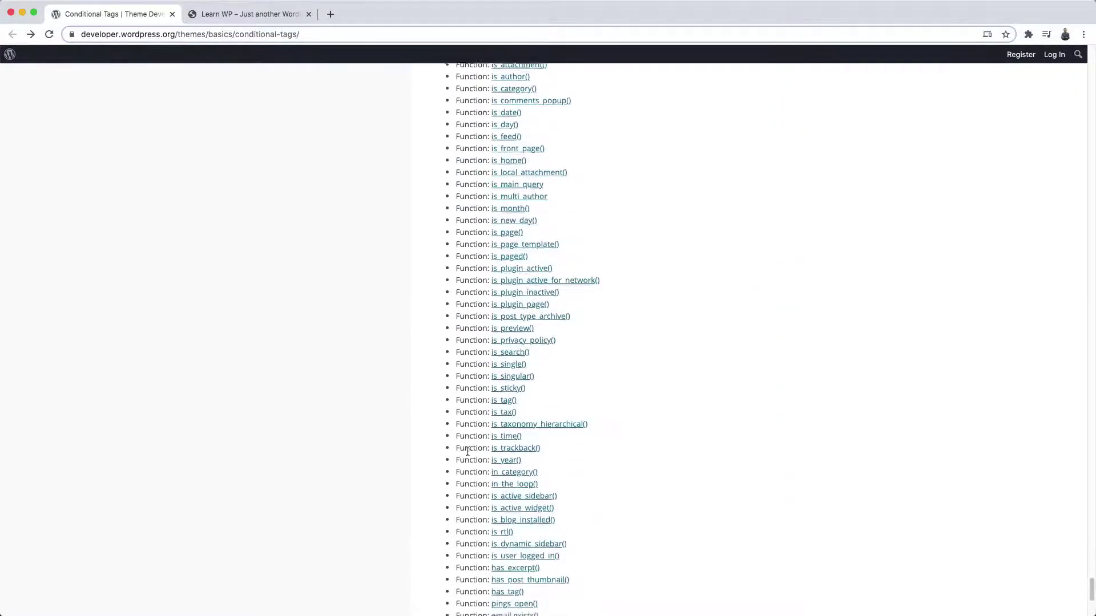
pyautogui.scroll(-3, 503, 523)
pyautogui.scroll(3, 508, 445)
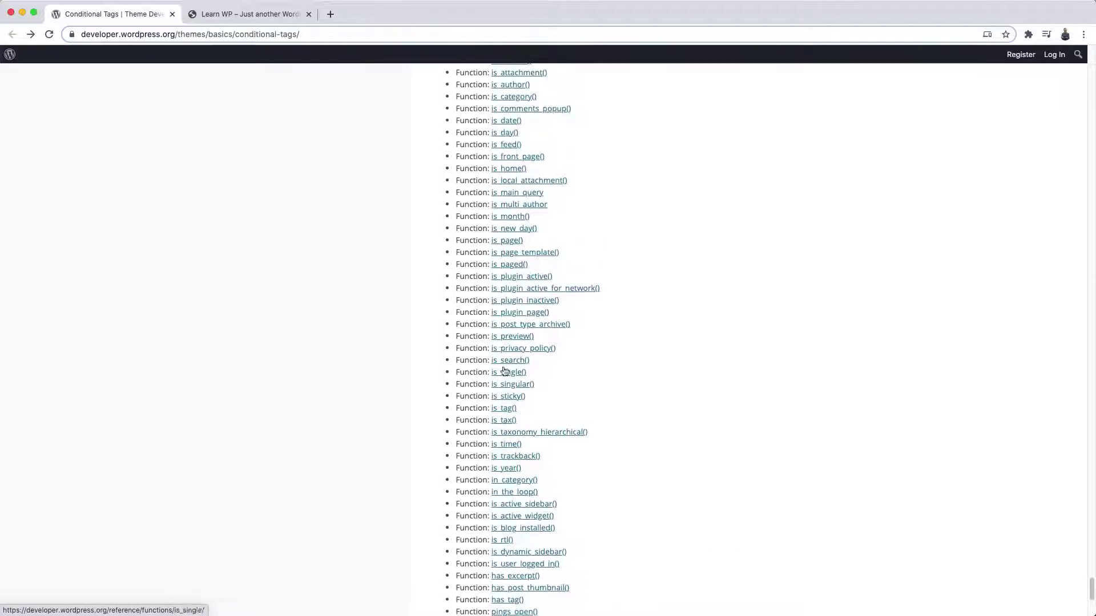
pyautogui.scroll(3, 497, 376)
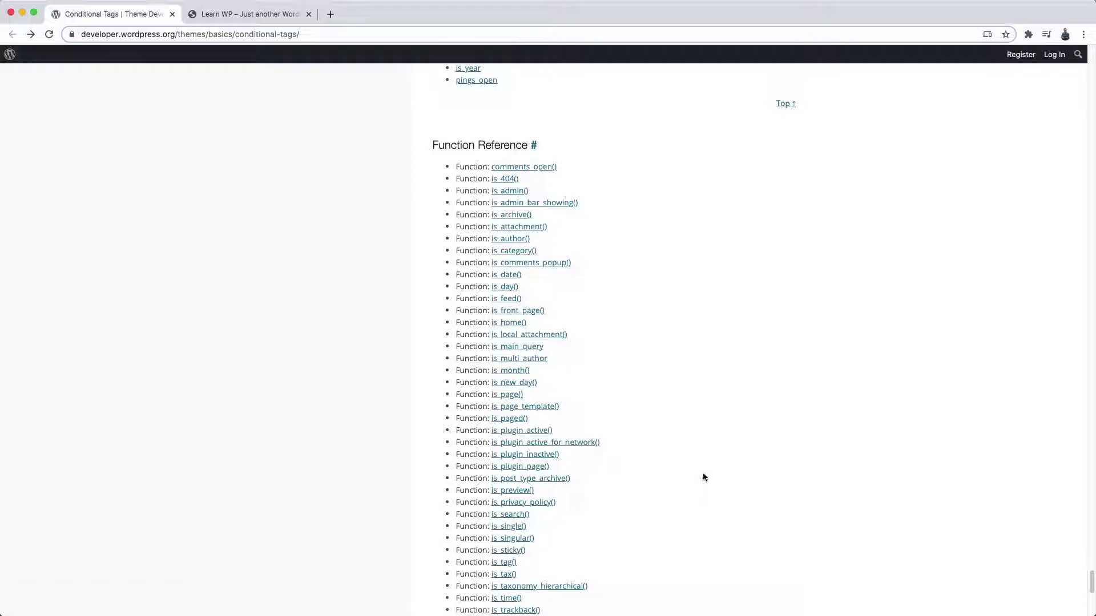
pyautogui.scroll(-5, 611, 422)
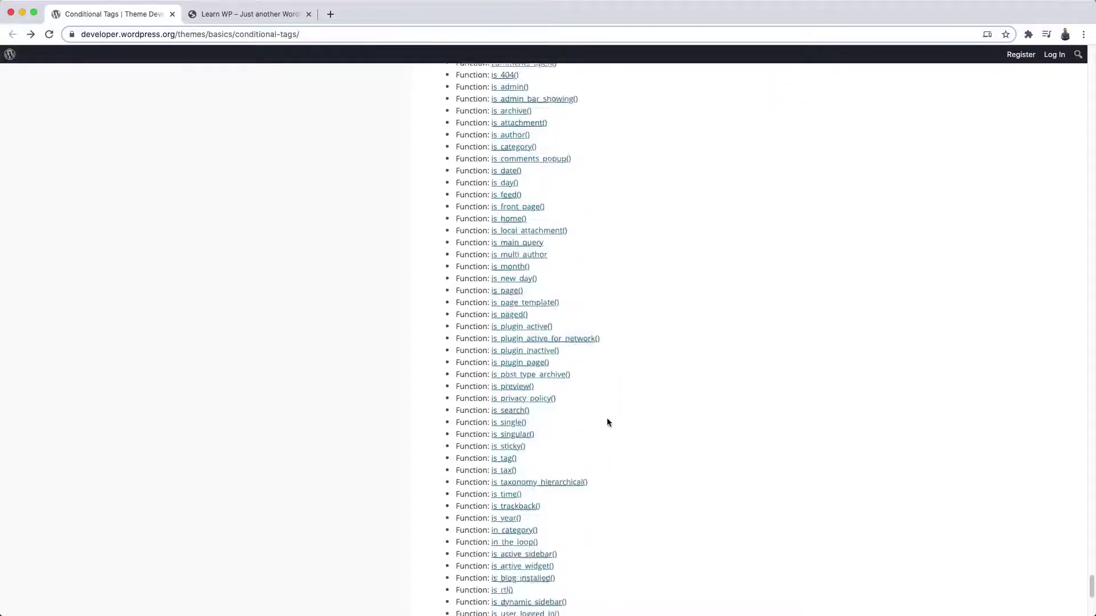
pyautogui.scroll(-3, 570, 479)
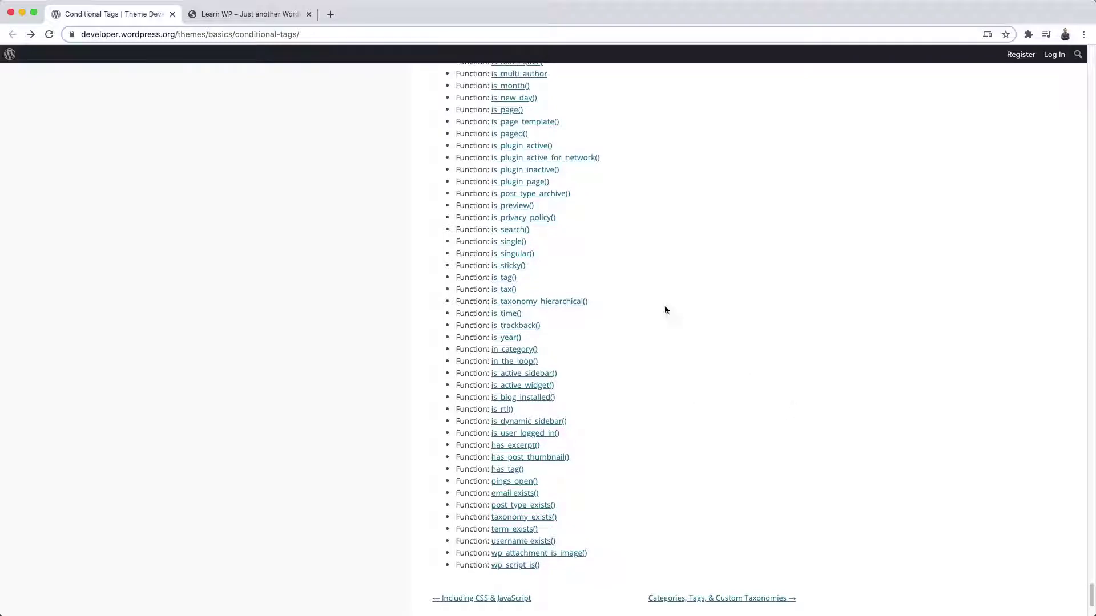
pyautogui.scroll(3, 528, 313)
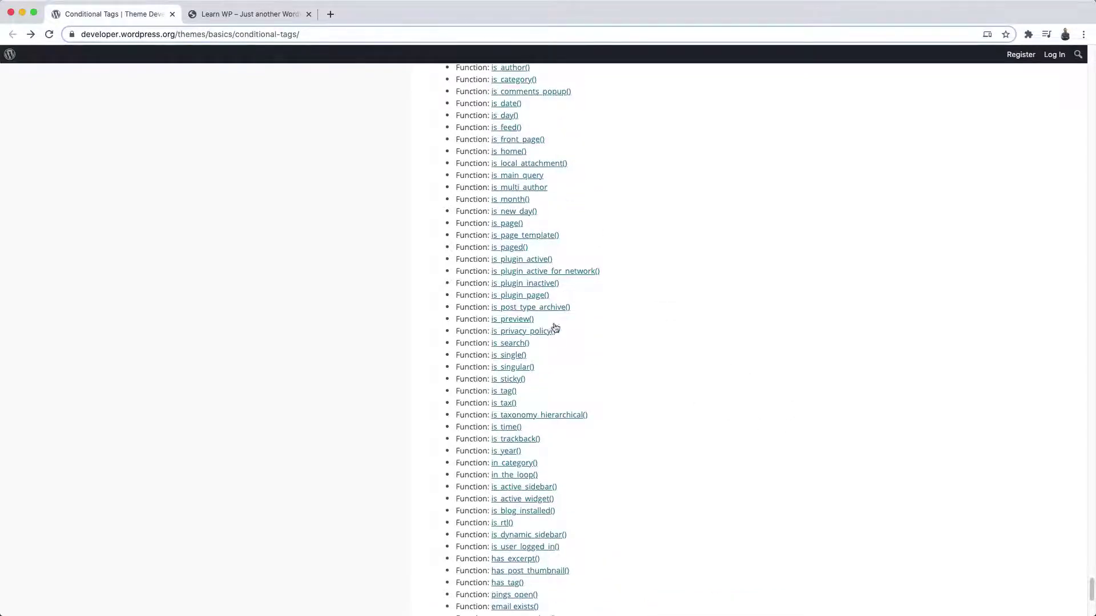
pyautogui.scroll(2, 555, 328)
pyautogui.scroll(4, 545, 344)
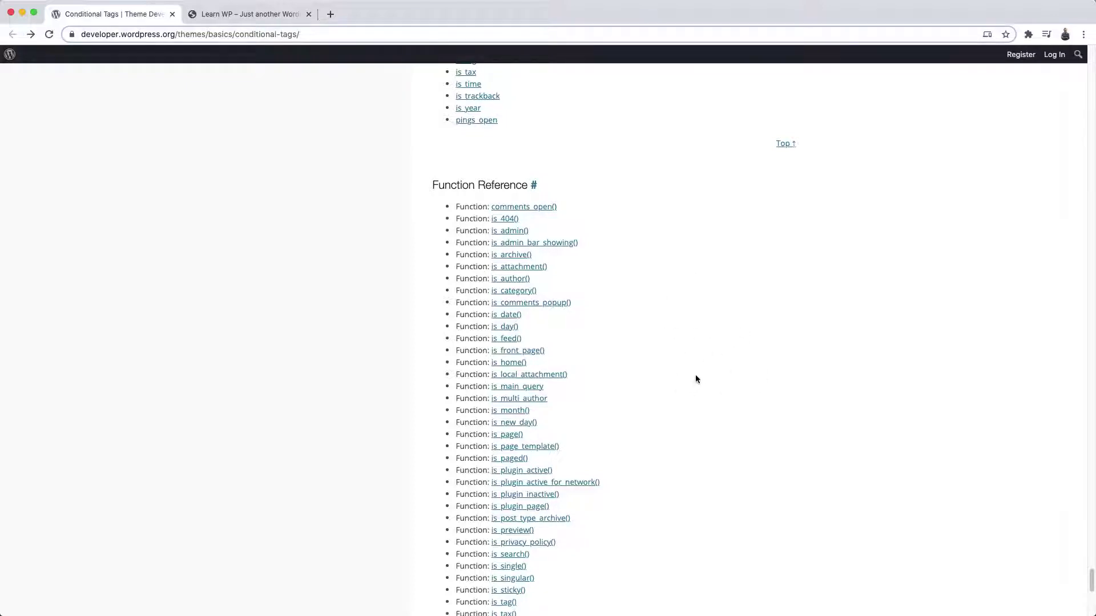
pyautogui.scroll(-1, 683, 376)
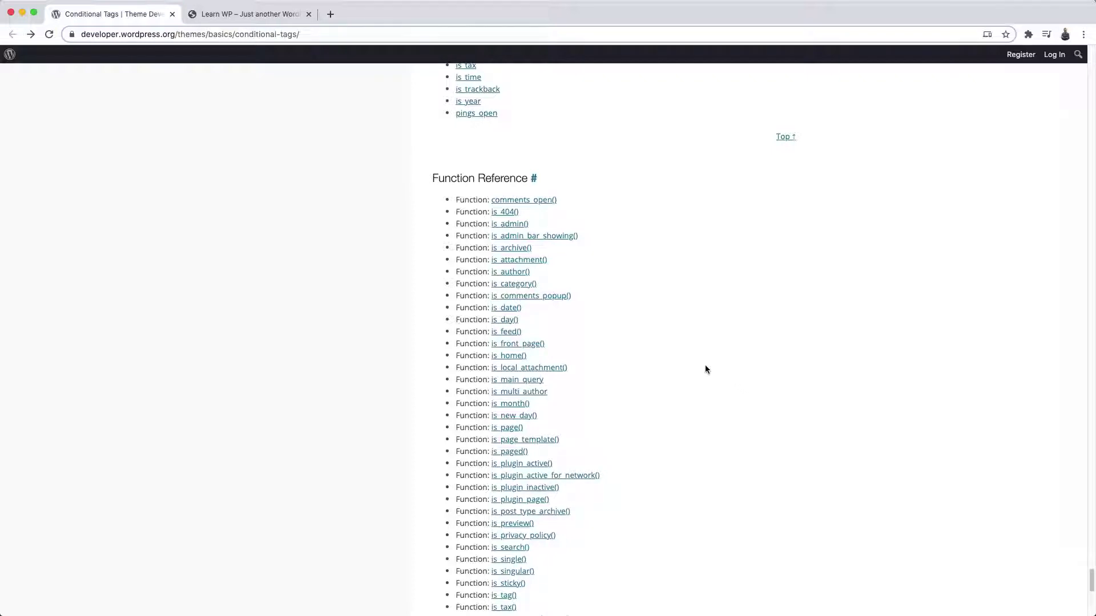
pyautogui.scroll(-2, 759, 420)
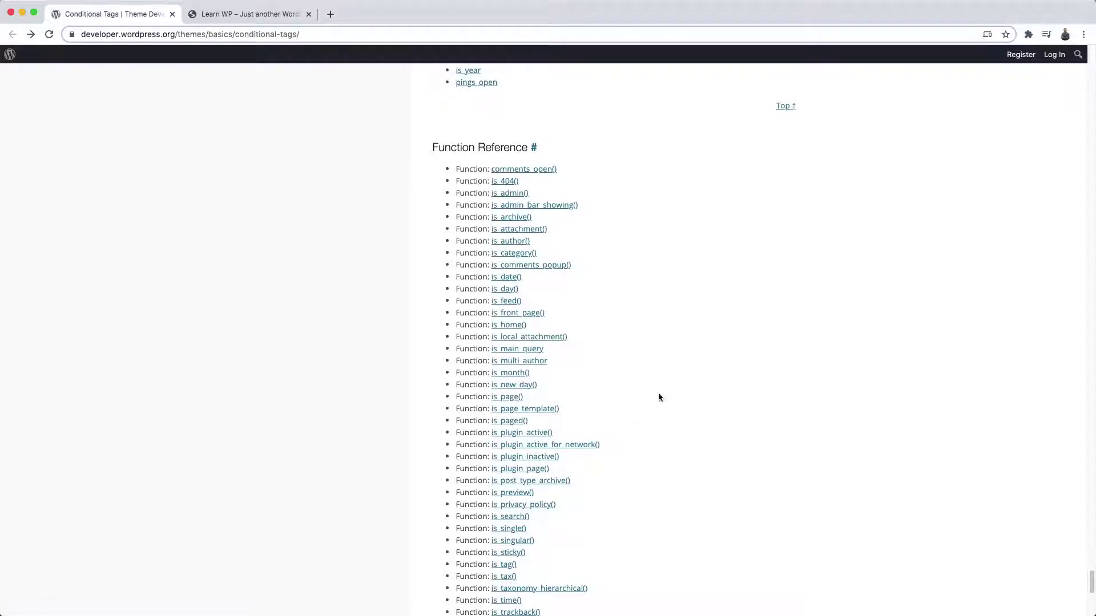
pyautogui.moveTo(1091, 577); pyautogui.dragTo(1090, 54)
pyautogui.scroll(-1, 845, 376)
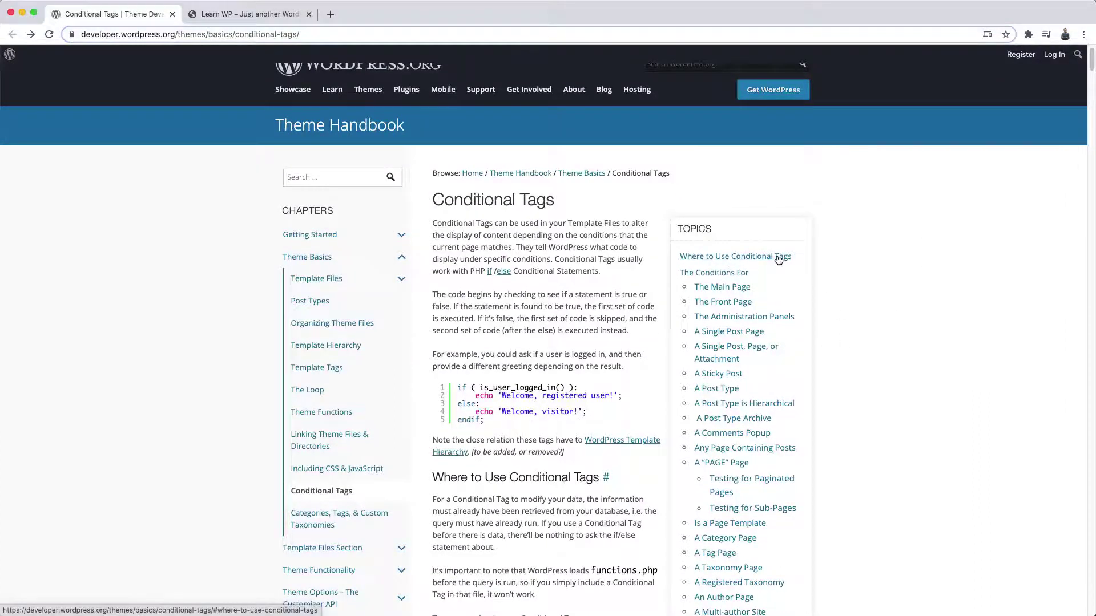
pyautogui.scroll(-1, 793, 258)
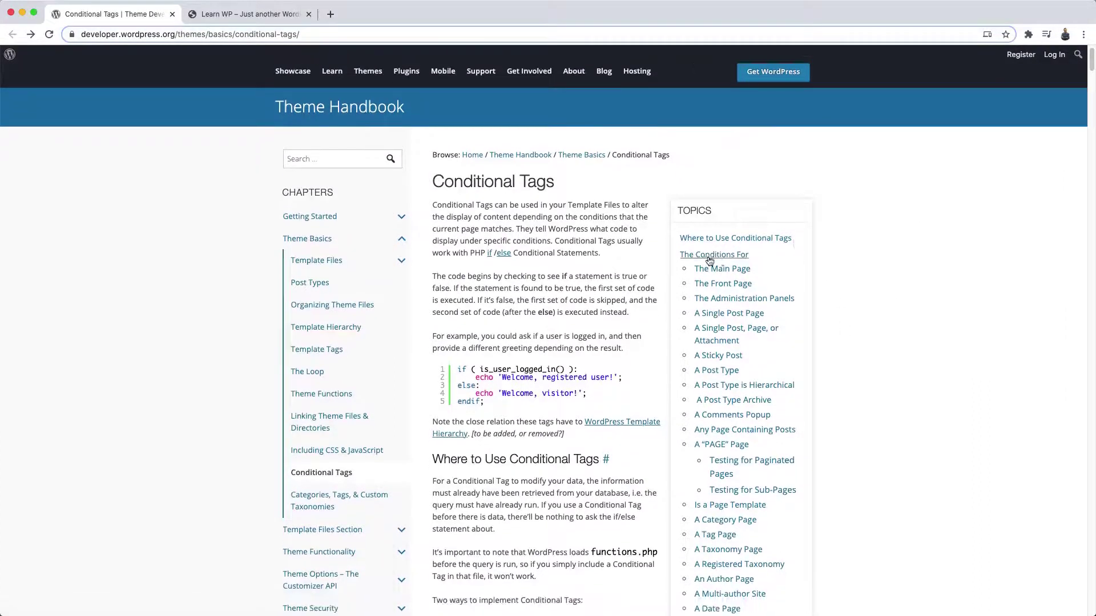
pyautogui.scroll(-2, 840, 270)
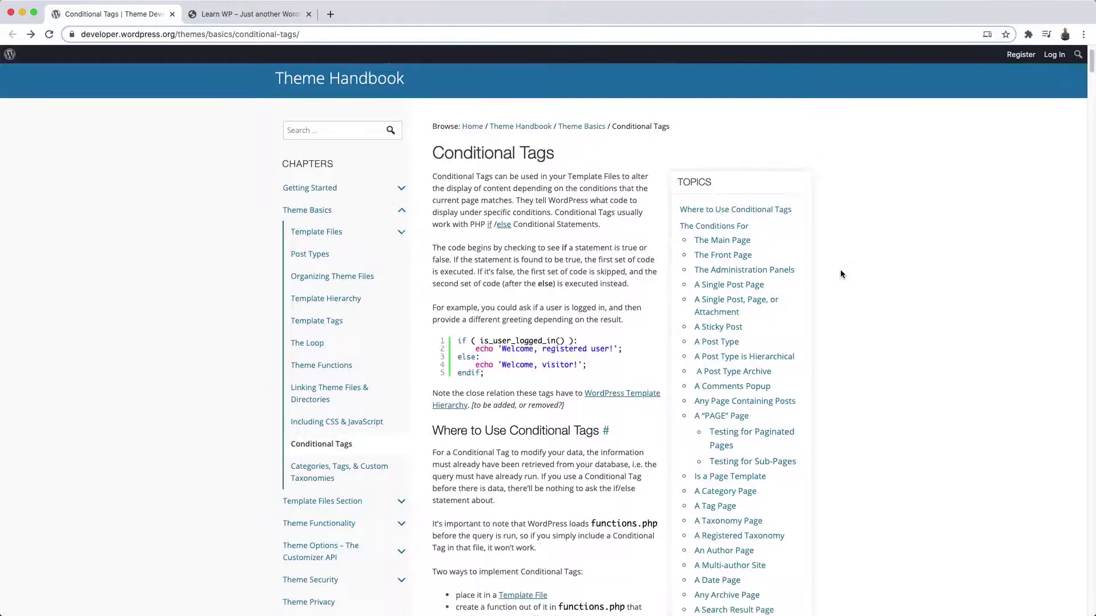
pyautogui.scroll(-2, 742, 316)
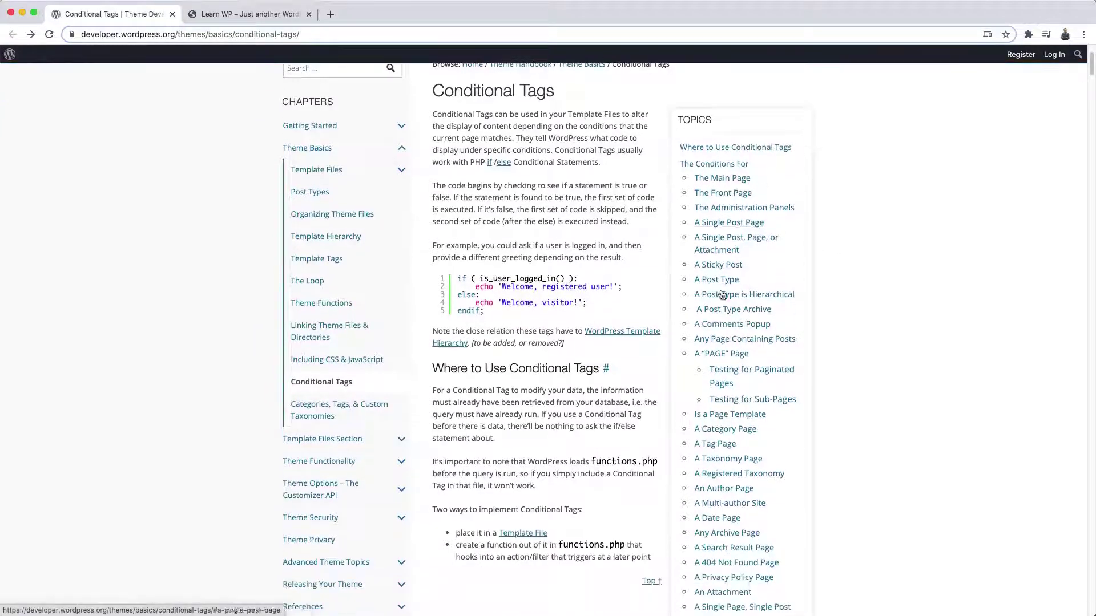
pyautogui.scroll(-4, 713, 484)
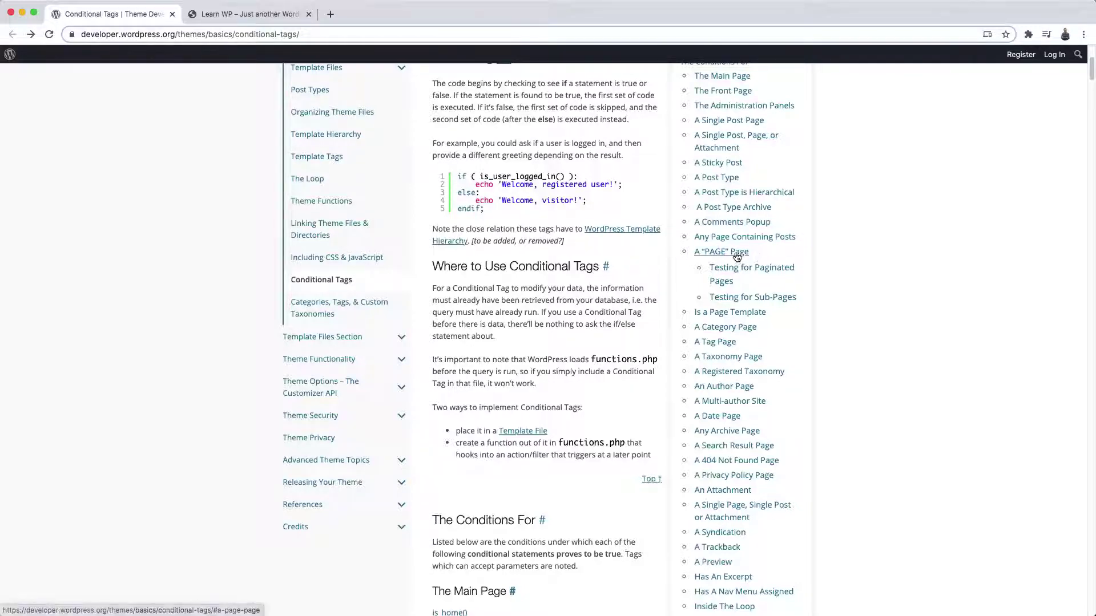
pyautogui.click(736, 253)
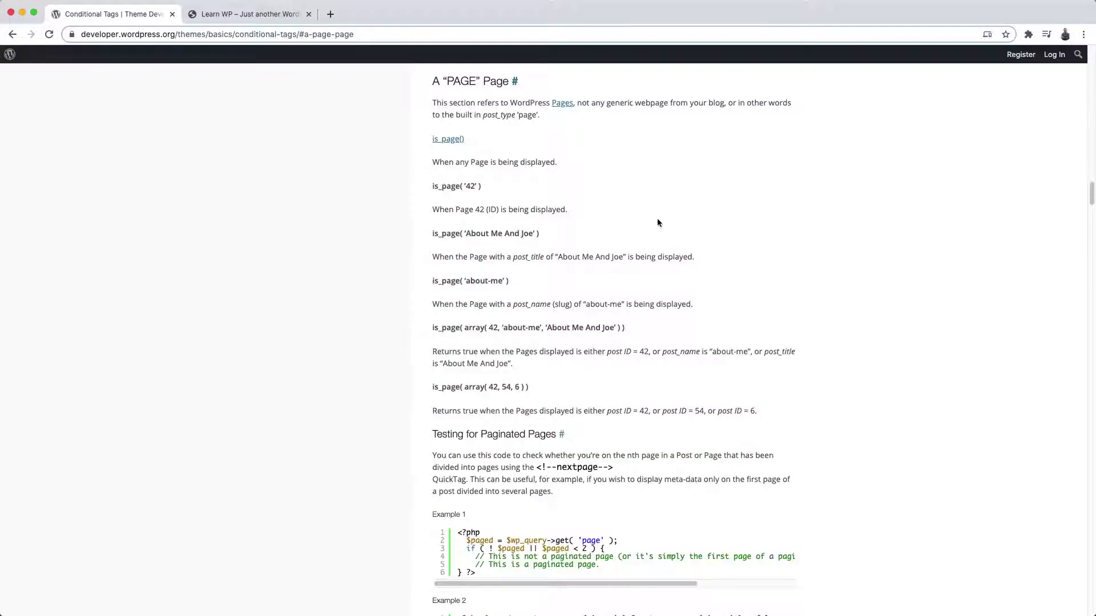
# Switch to the browser tab with the local Learn WP site.
pyautogui.click(274, 14)
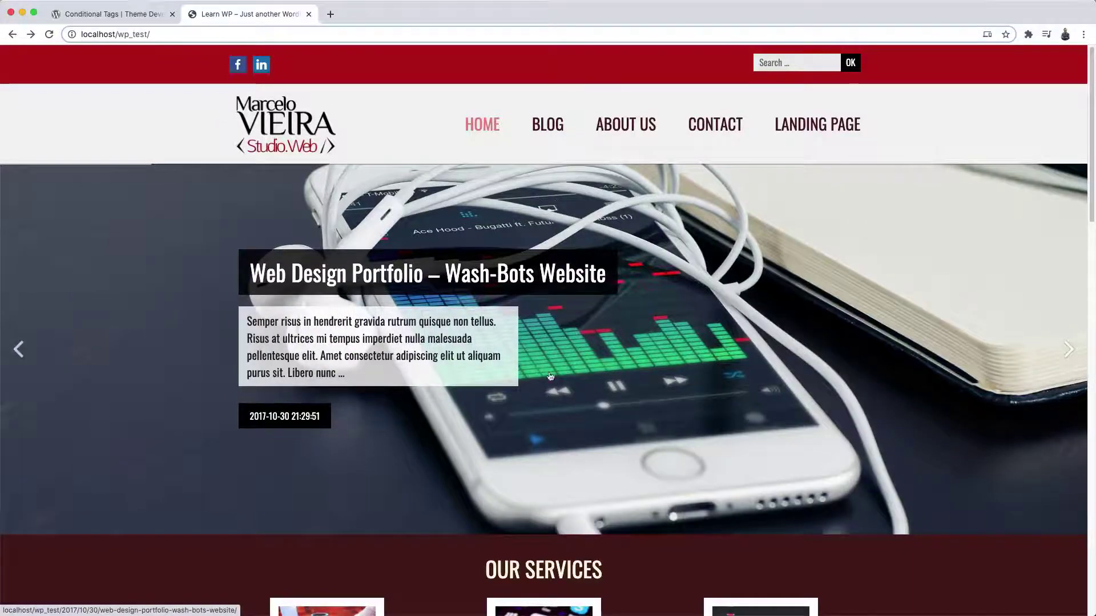
# Scroll through the Learn WP home page, then open its Landing Page.
pyautogui.scroll(-10, 558, 204)
pyautogui.scroll(-7, 524, 387)
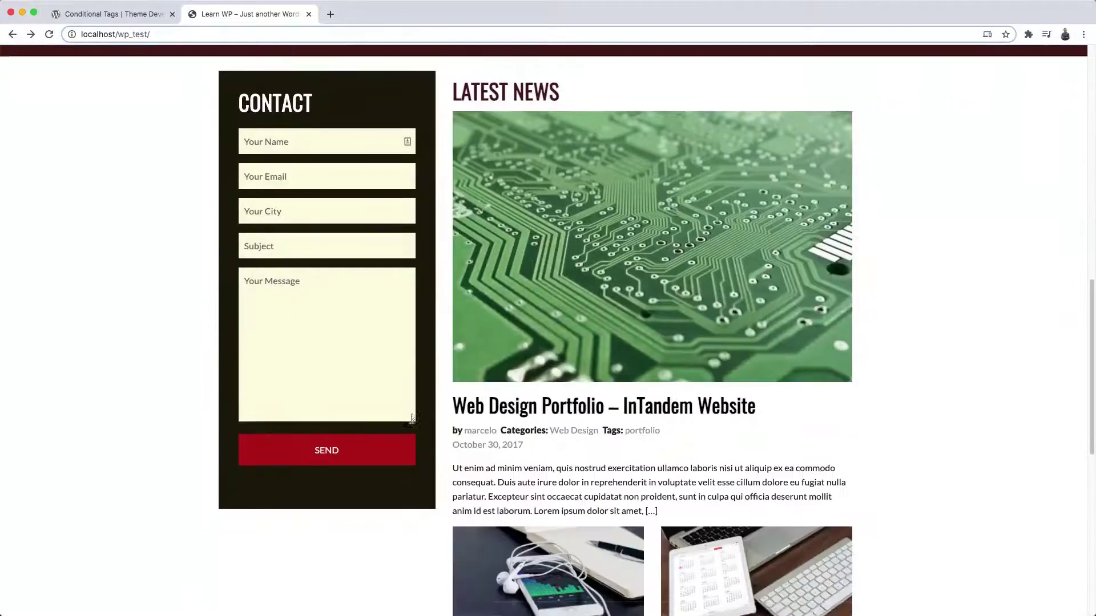
pyautogui.scroll(10, 531, 405)
pyautogui.scroll(10, 538, 421)
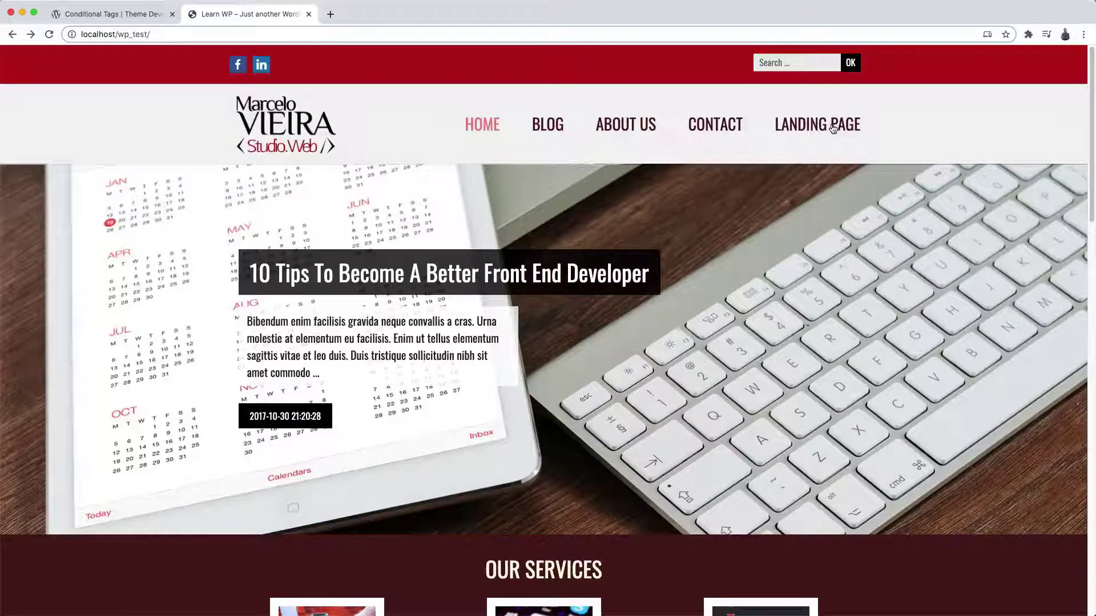
pyautogui.click(800, 125)
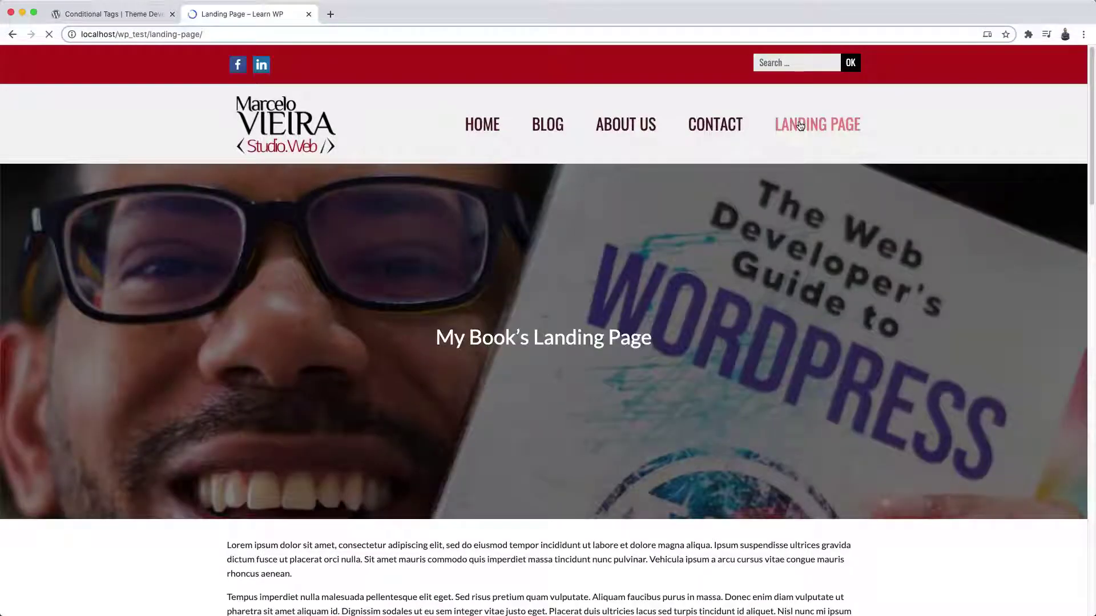
# Confirm the Landing Page still shows the red top bar and menu, then return to Visual Studio Code.
pyautogui.scroll(-8, 518, 358)
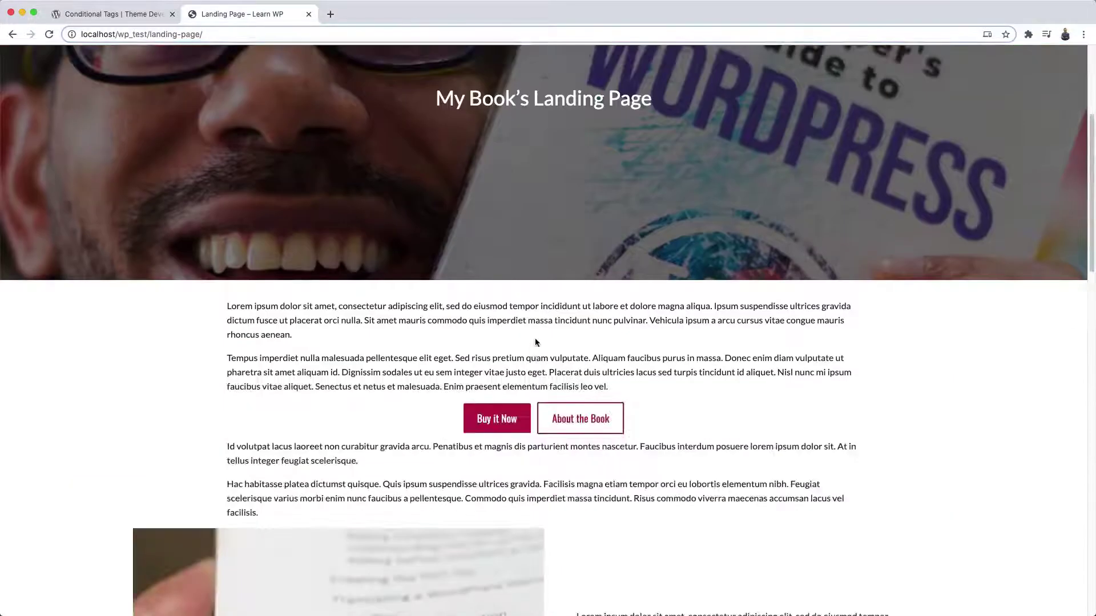
pyautogui.scroll(-10, 475, 363)
pyautogui.scroll(-8, 474, 362)
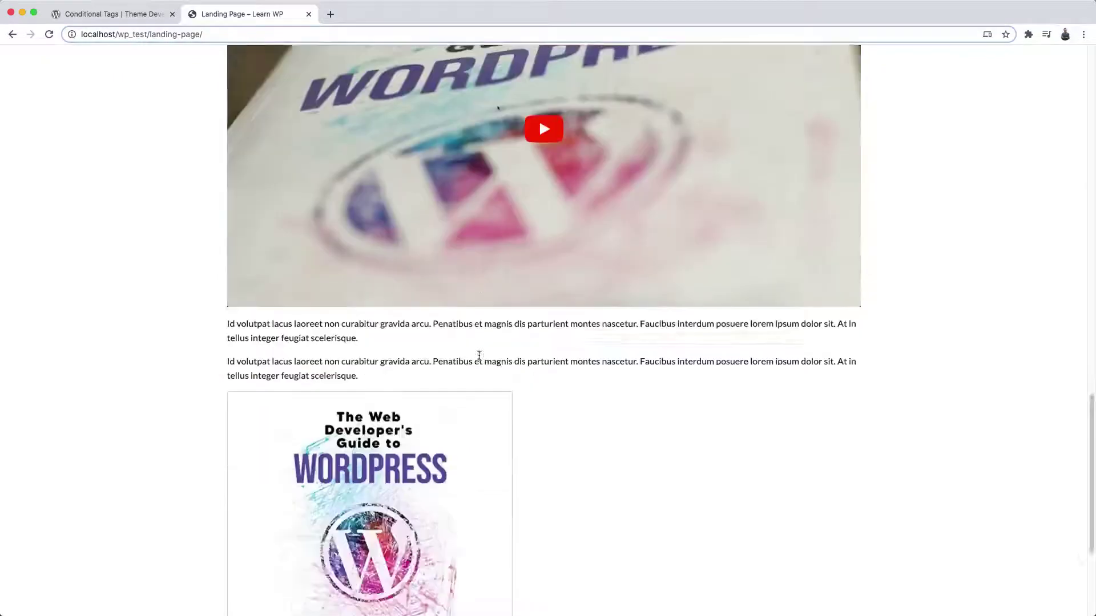
pyautogui.scroll(4, 496, 406)
pyautogui.scroll(15, 495, 406)
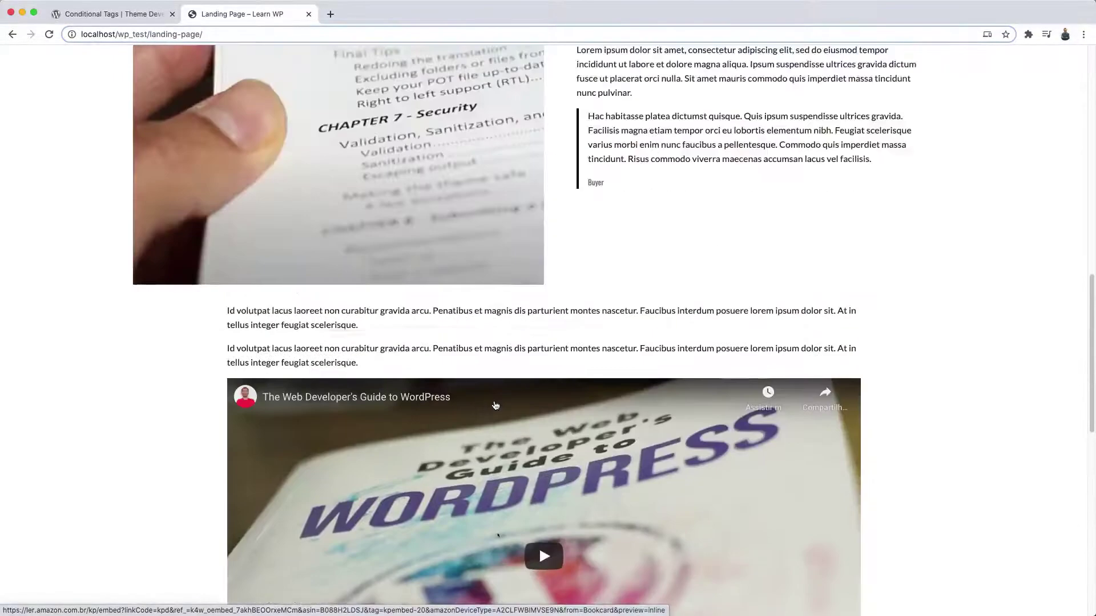
pyautogui.scroll(3, 476, 317)
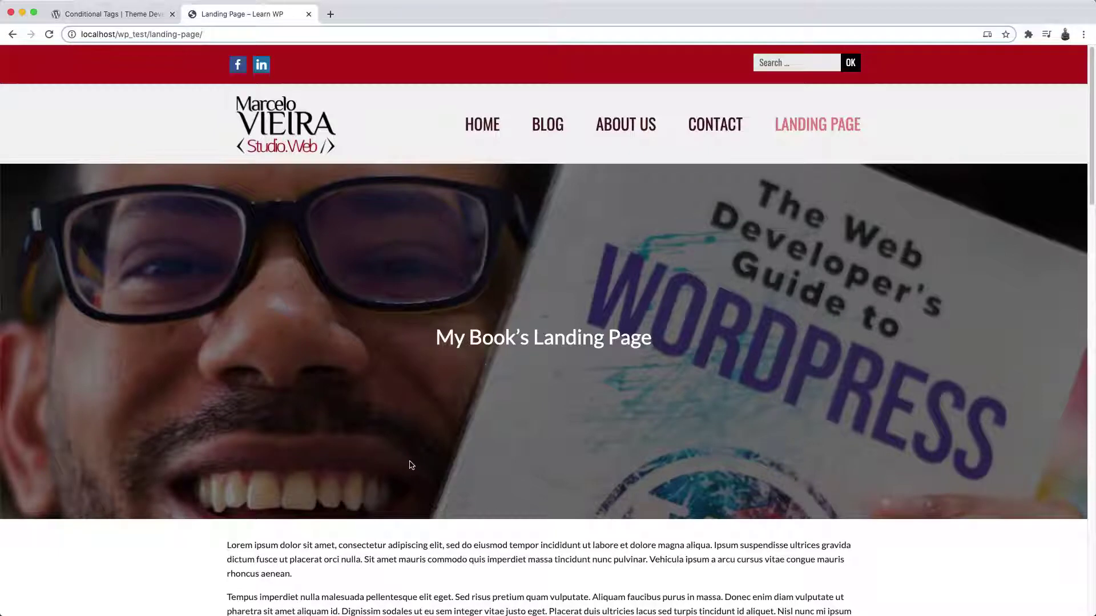
pyautogui.scroll(-1, 408, 462)
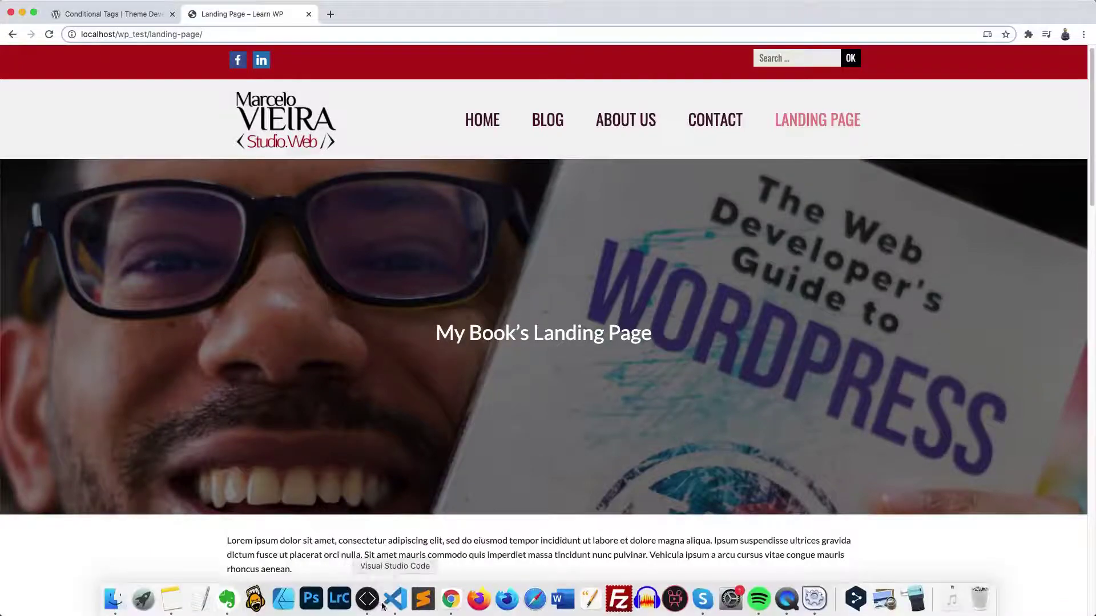
pyautogui.click(394, 604)
# In header.php, add a PHP block with if( is_page( 'Landing Page' ) ): below the body tag.
pyautogui.doubleClick(131, 331)
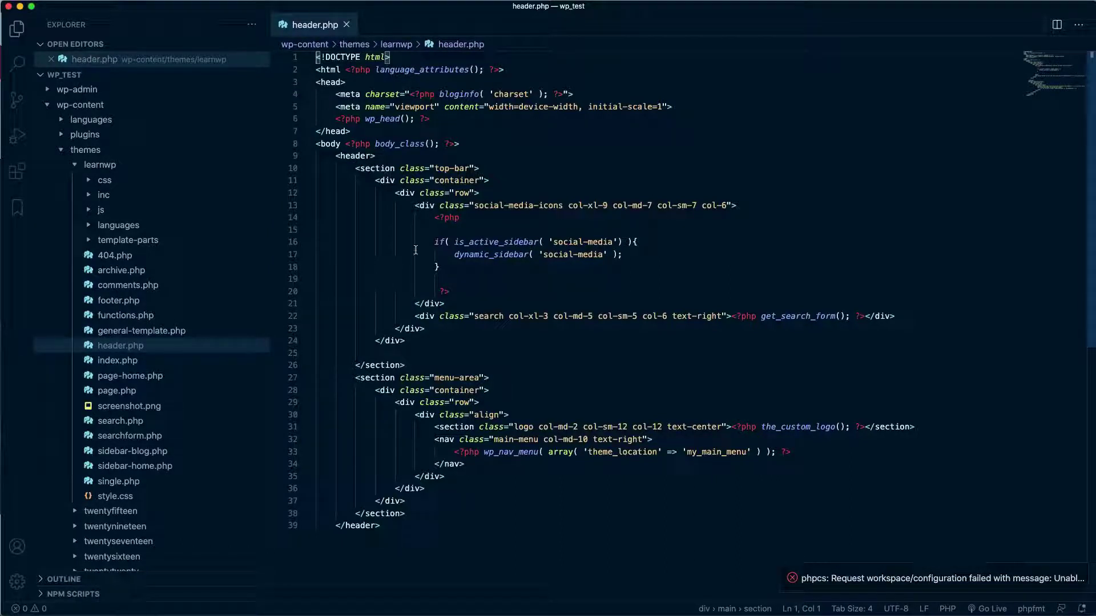
pyautogui.click(462, 144)
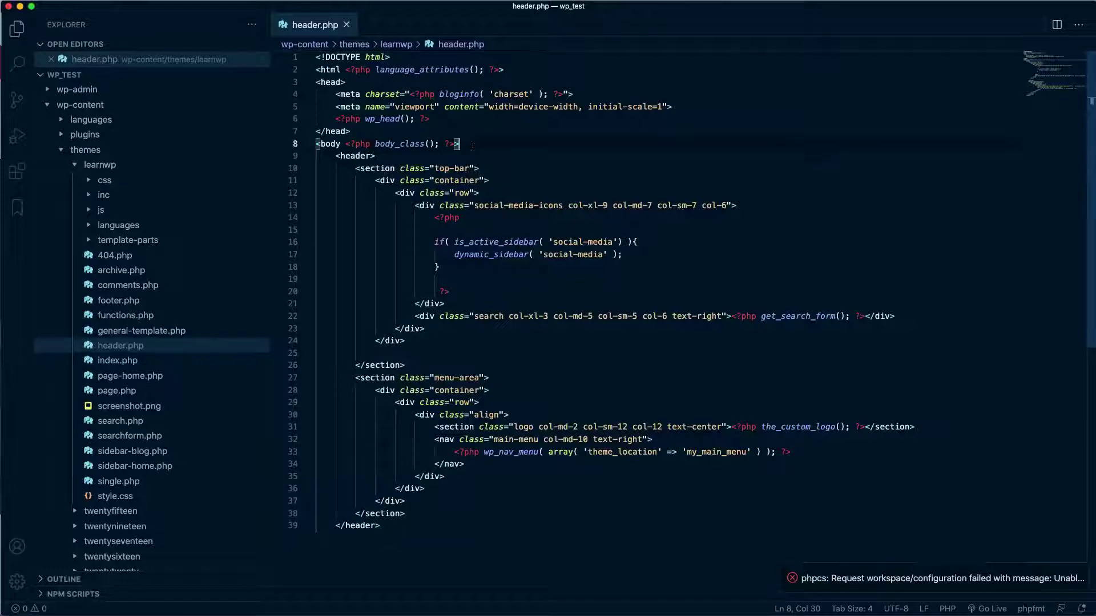
pyautogui.press('Return')
pyautogui.write('php')
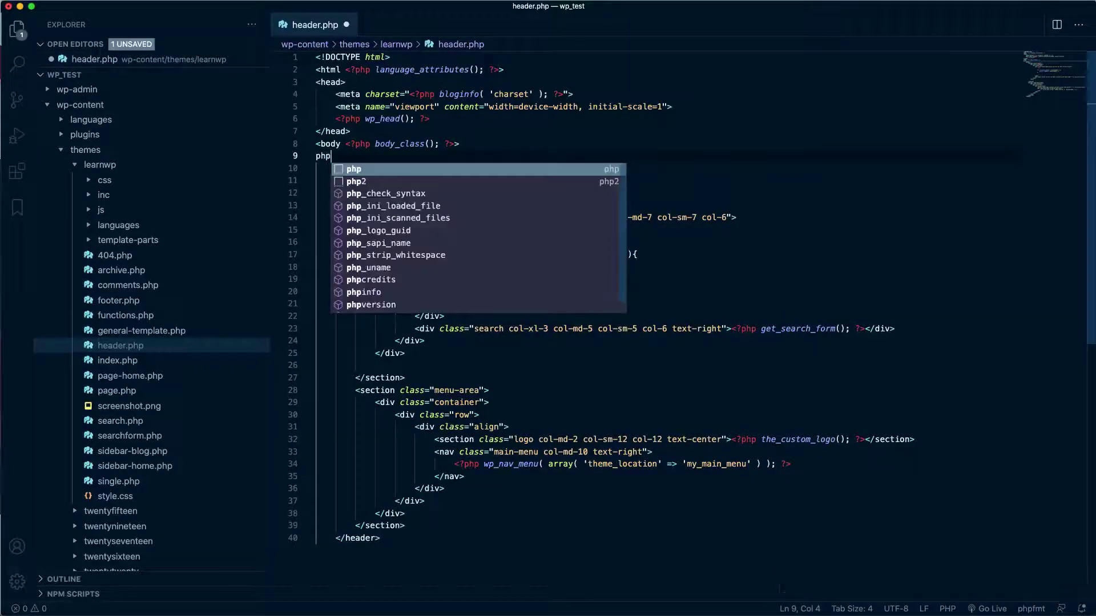
pyautogui.press('Return')
pyautogui.write('if')
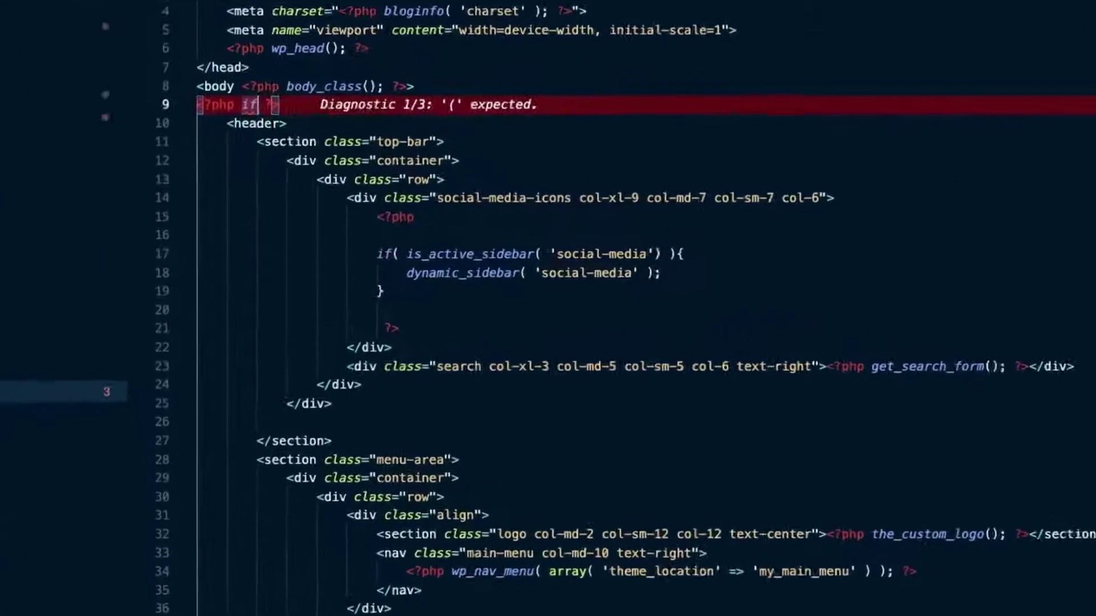
pyautogui.write('( is_page')
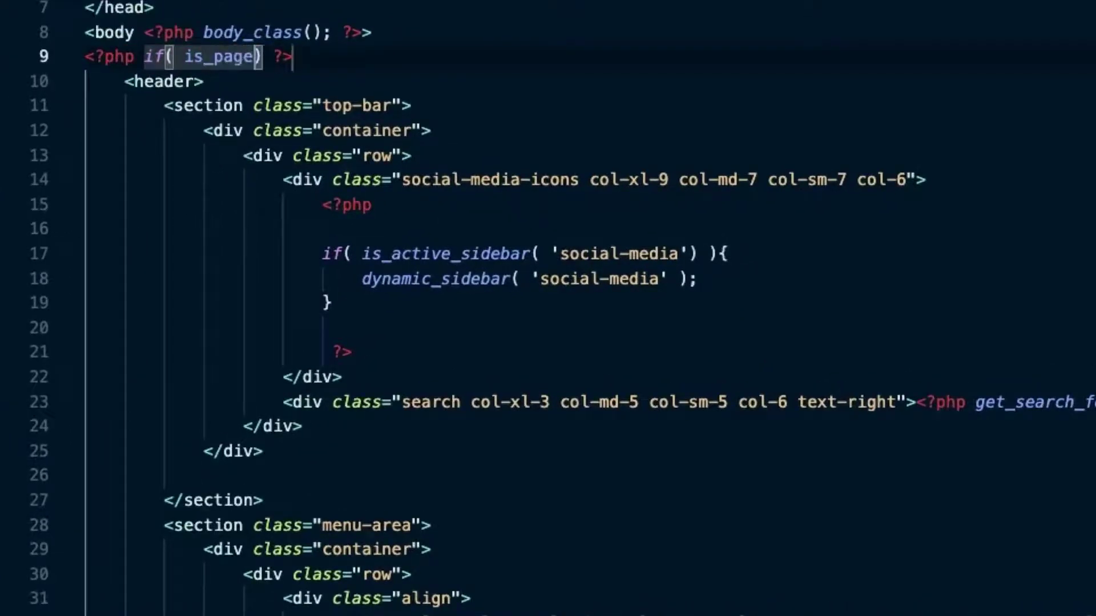
pyautogui.write("( '")
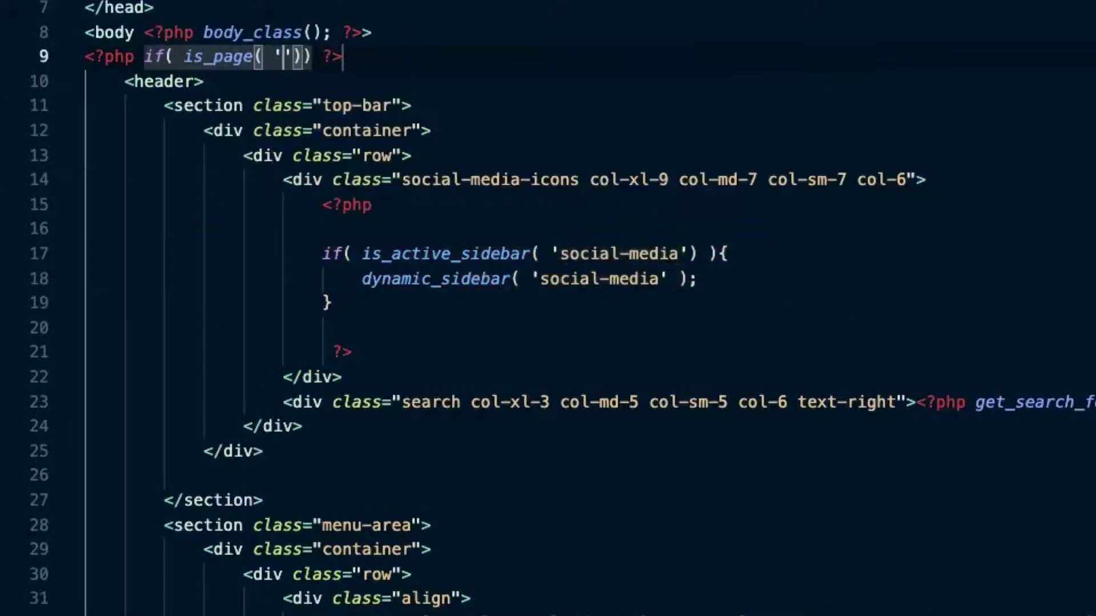
pyautogui.write('Landing Pa')
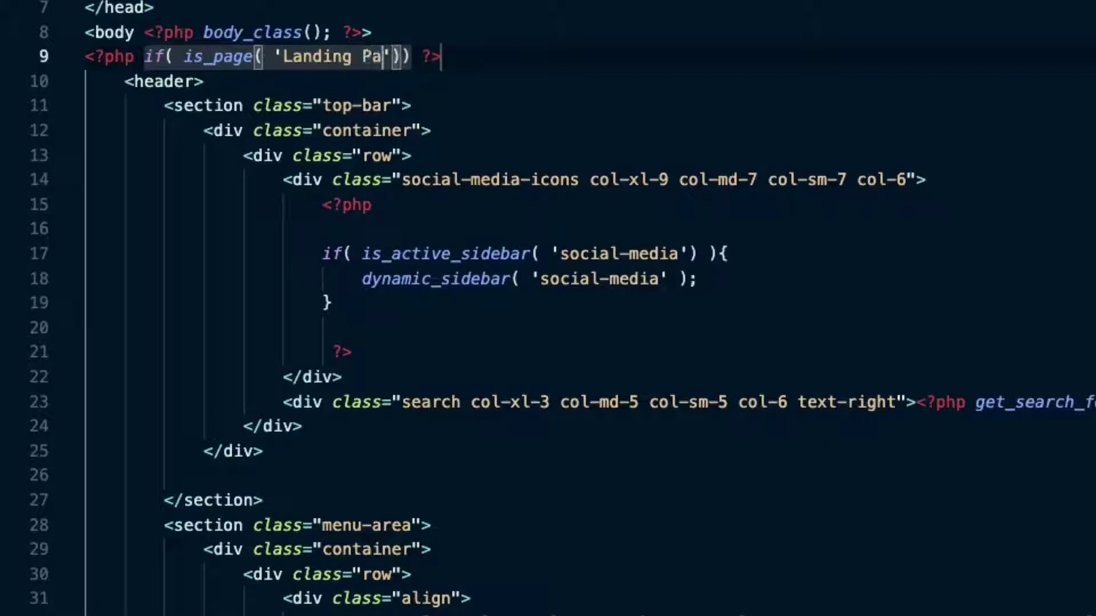
pyautogui.write("ge' ) )")
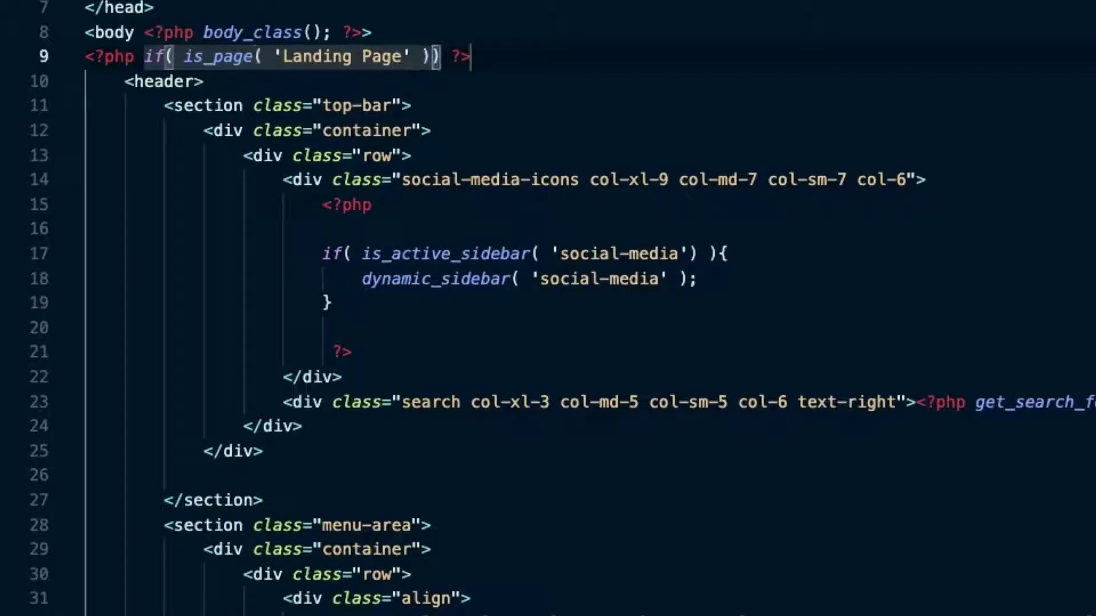
pyautogui.write(':')
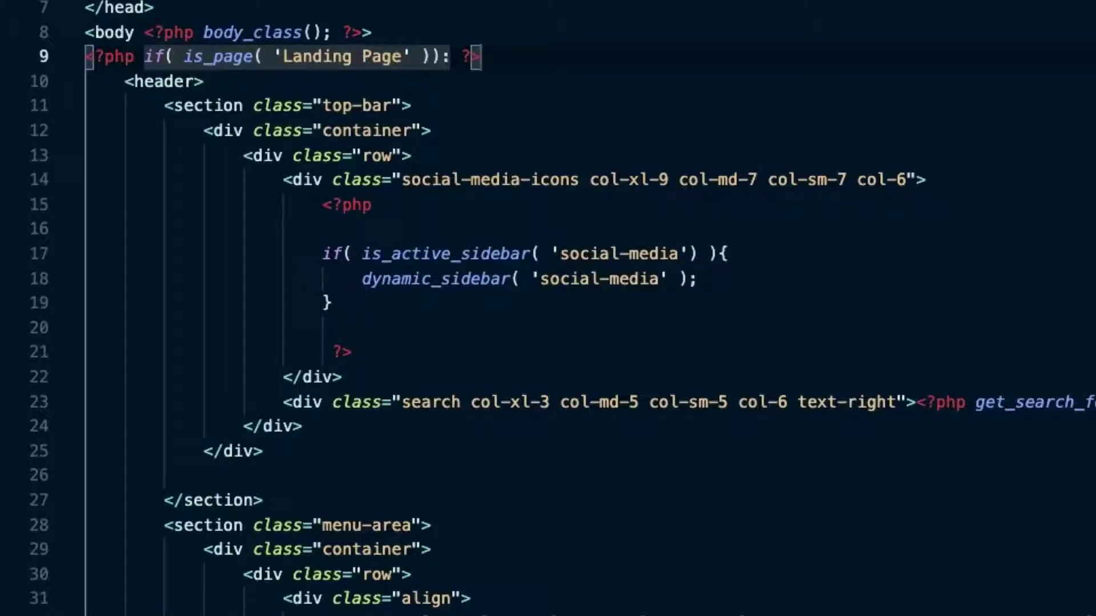
# Change the condition to the slug 'landing-page' and add a space before the closing parenthesis.
pyautogui.click(435, 57)
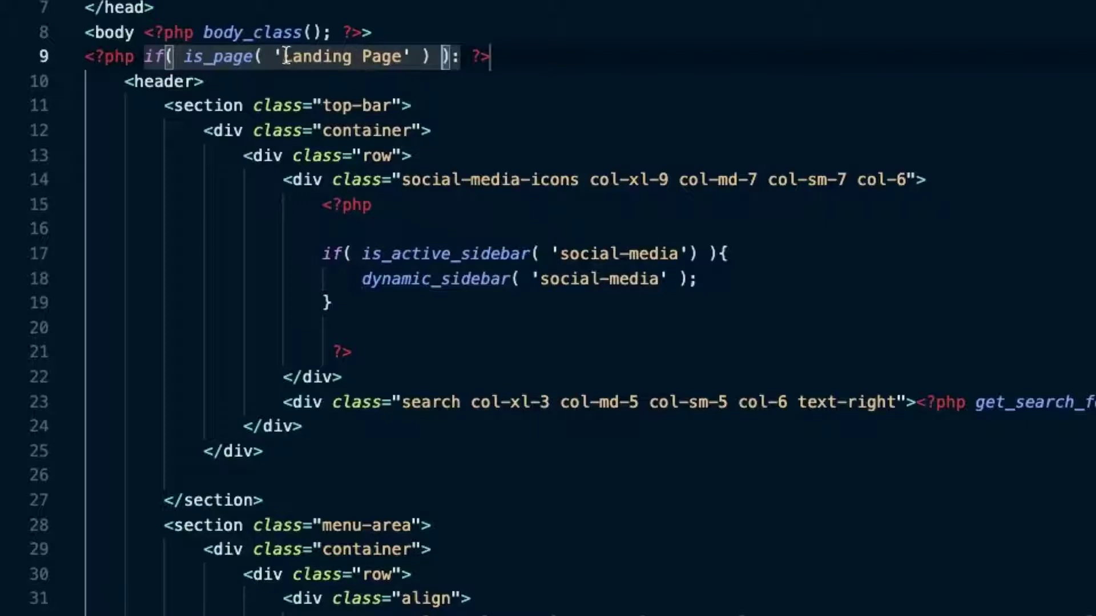
pyautogui.moveTo(286, 57)
pyautogui.mouseDown()
pyautogui.moveTo(349, 57)
pyautogui.moveTo(299, 59)
pyautogui.mouseUp()
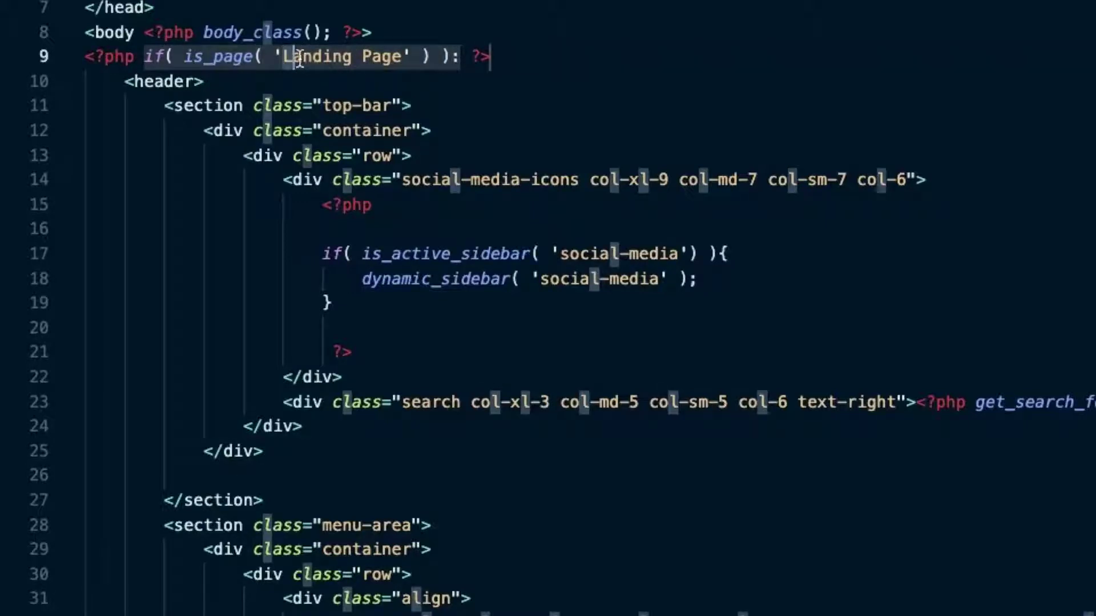
pyautogui.write('l')
pyautogui.moveTo(362, 58); pyautogui.dragTo(368, 58)
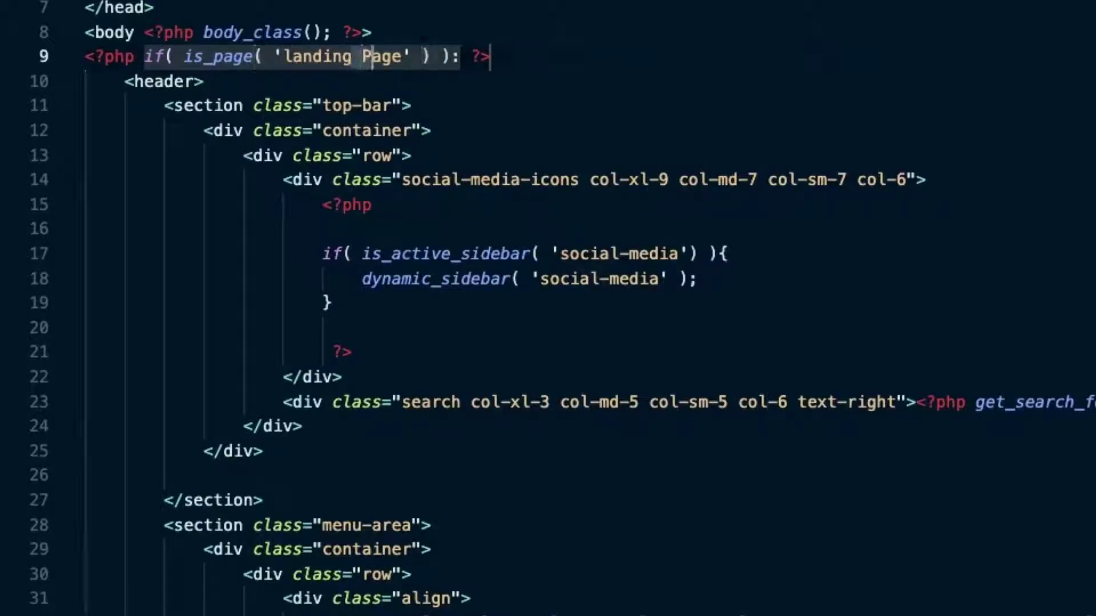
pyautogui.write('-p')
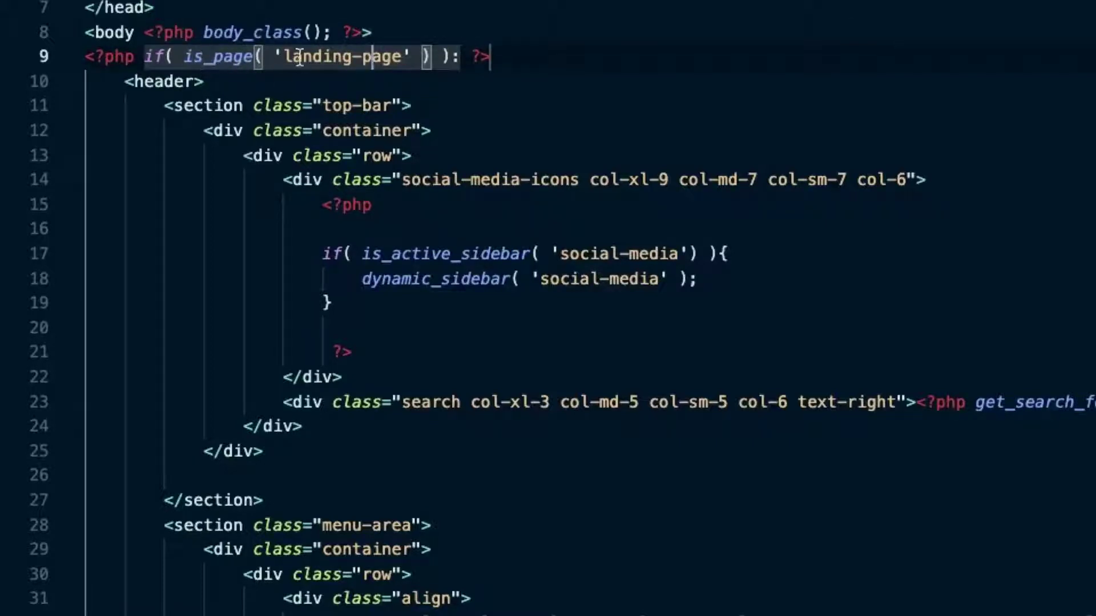
# Add return; and an indented else: after the if condition, before the closing ?> tag.
pyautogui.click(467, 55)
pyautogui.press('Return')
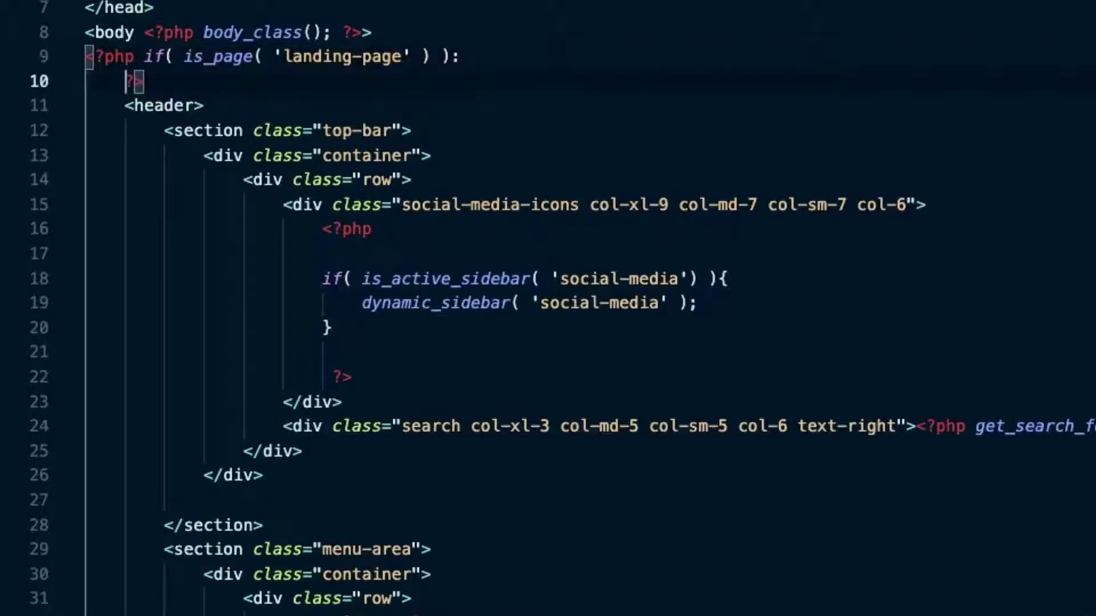
pyautogui.write('return;')
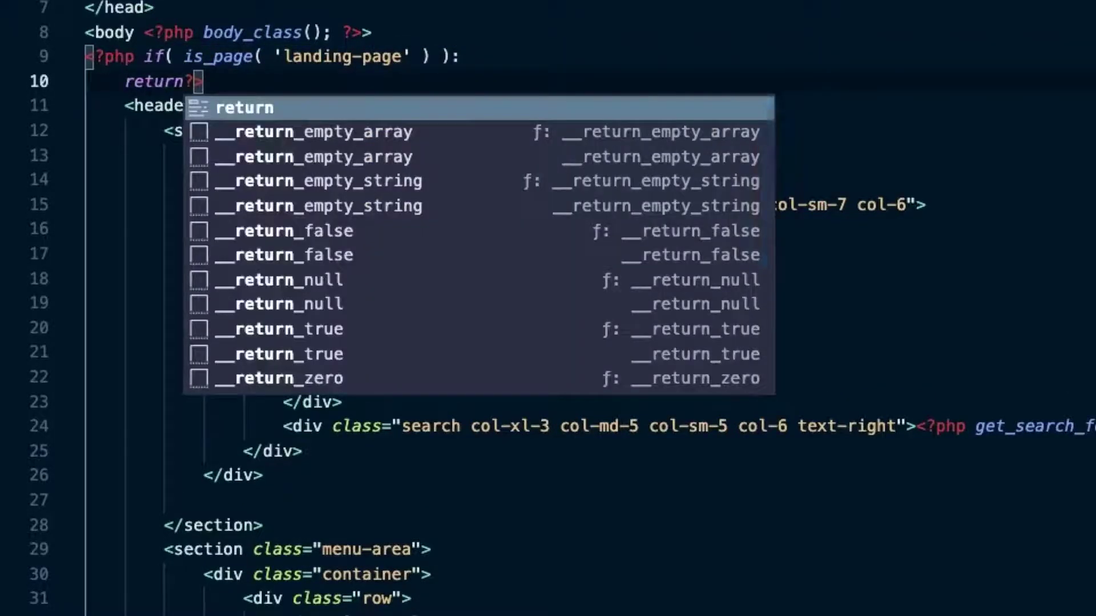
pyautogui.press('Return')
pyautogui.write('else')
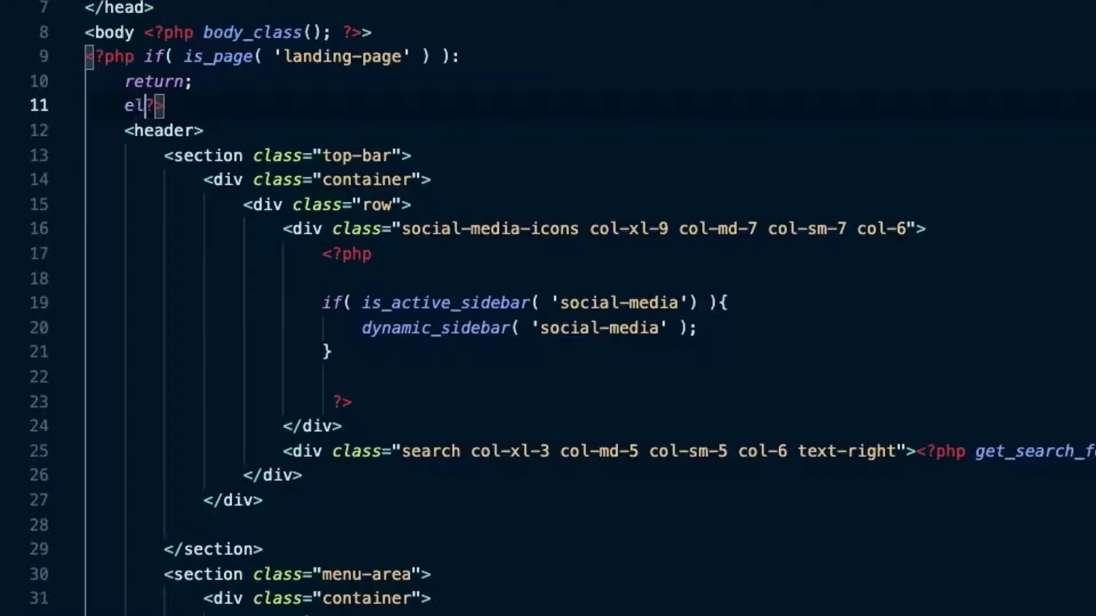
pyautogui.write(':')
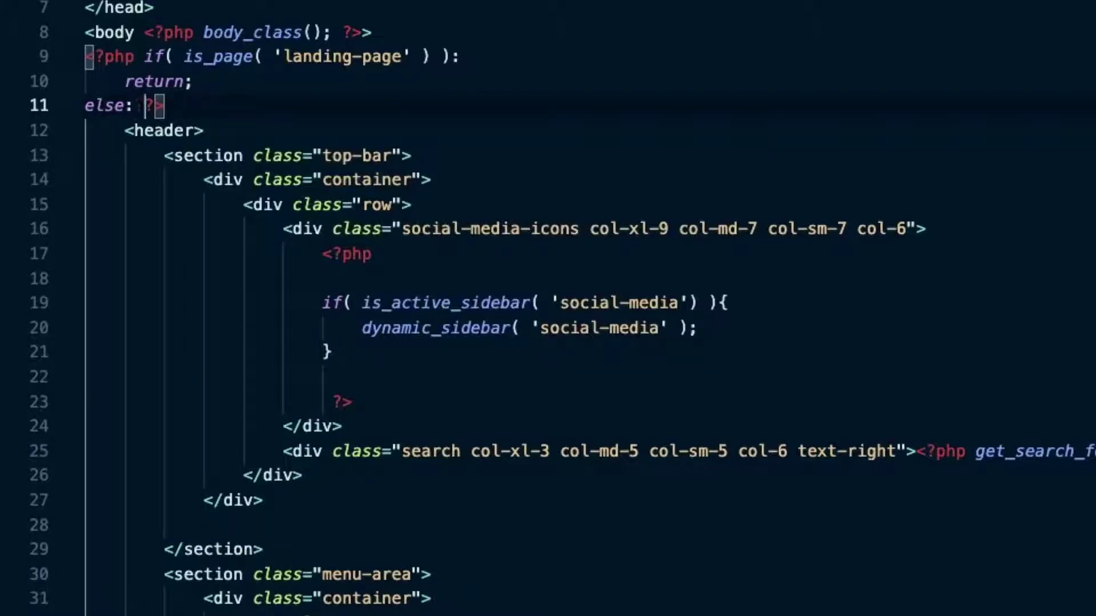
pyautogui.click(85, 105)
pyautogui.press('Tab')
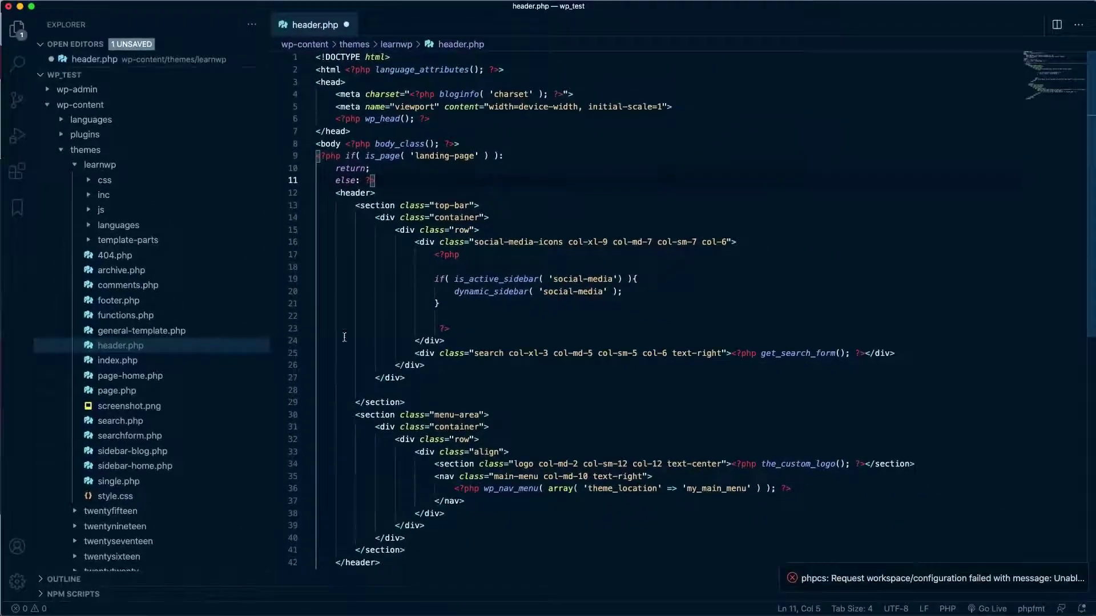
# Close the conditional with <?php endif; ?> on a new line after </header>.
pyautogui.click(402, 563)
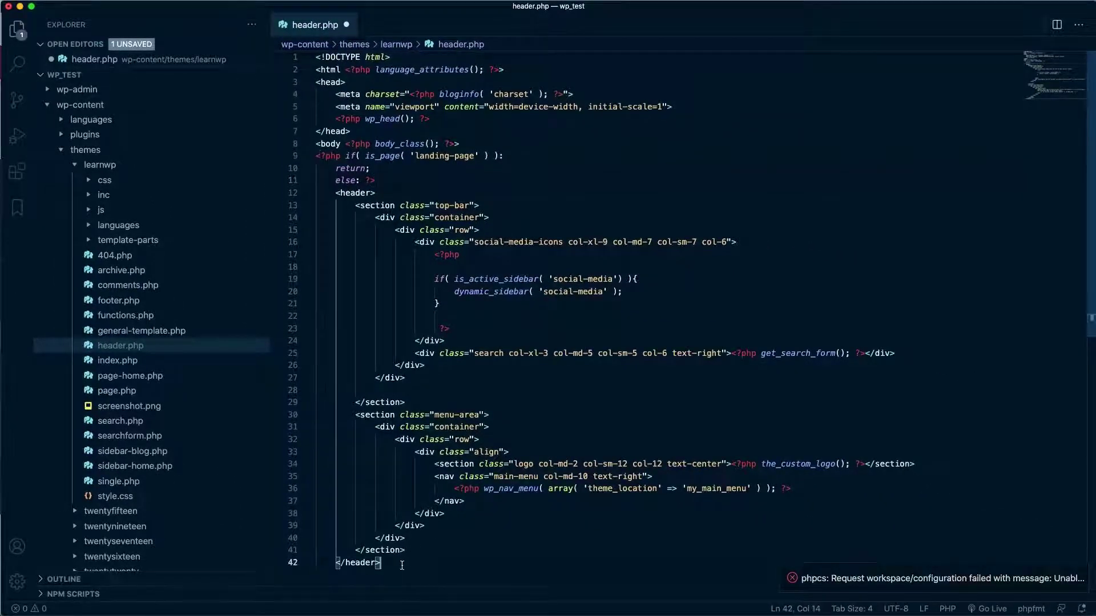
pyautogui.press('Return')
pyautogui.write('php')
pyautogui.press('Return')
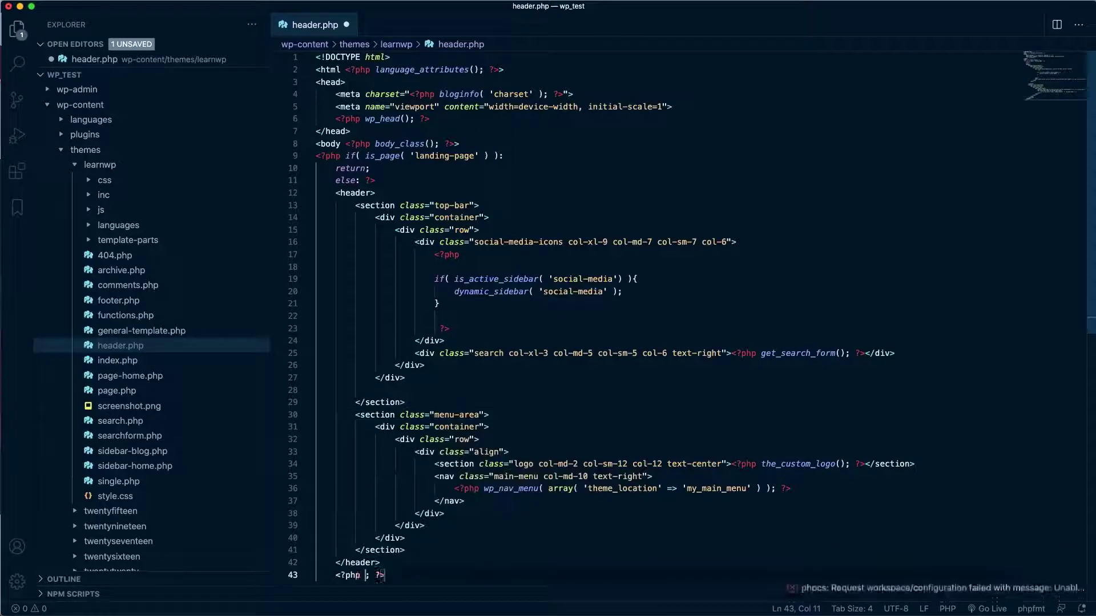
pyautogui.write('endif')
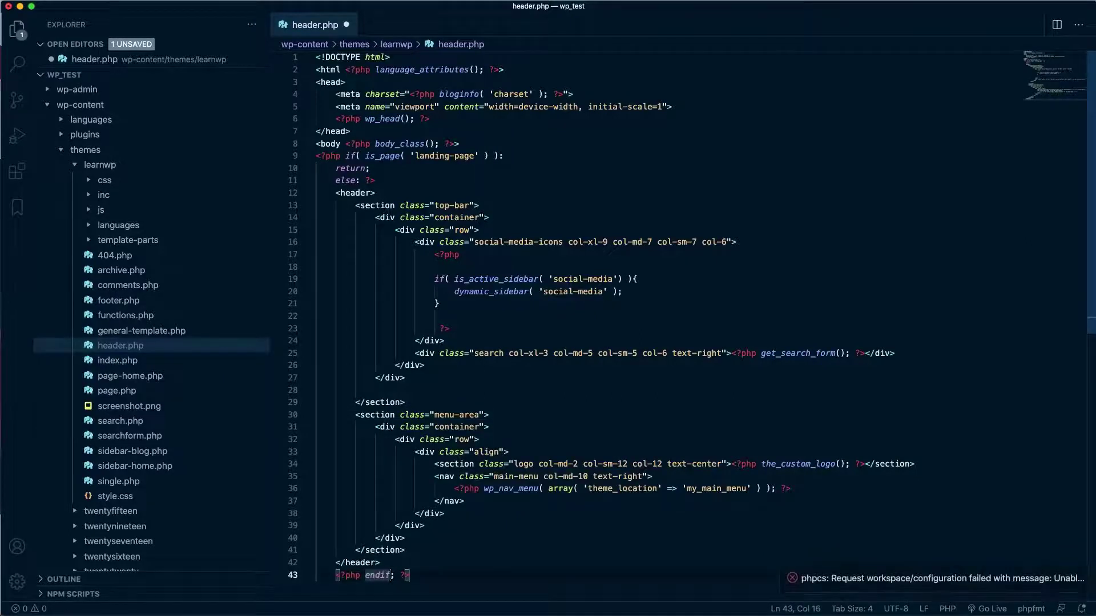
pyautogui.click(345, 156)
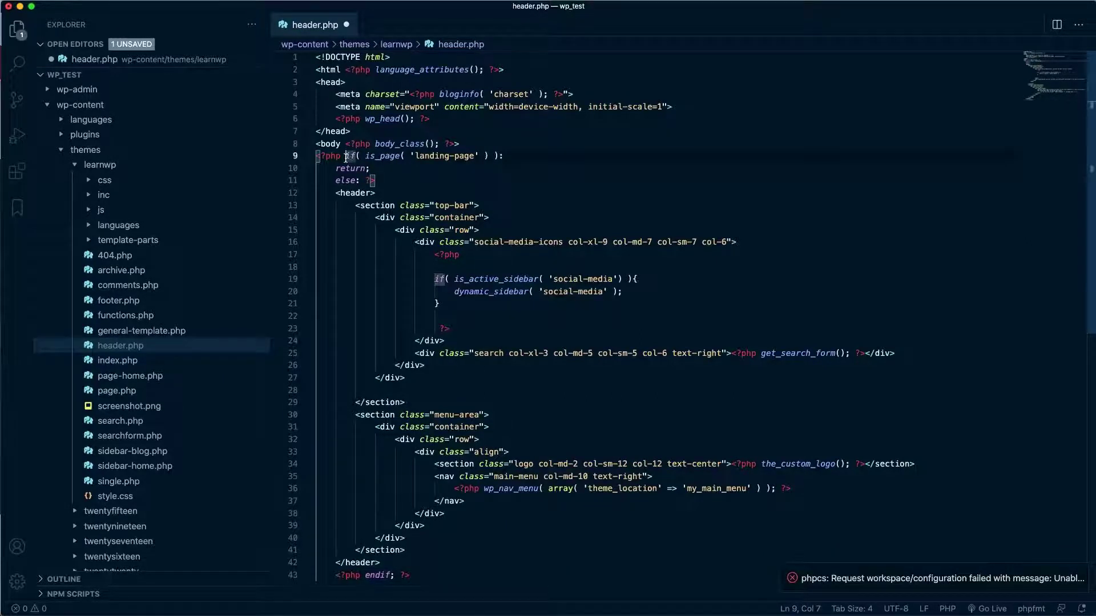
# Move the if condition onto its own line under <?php and indent it and return;.
pyautogui.press('Return')
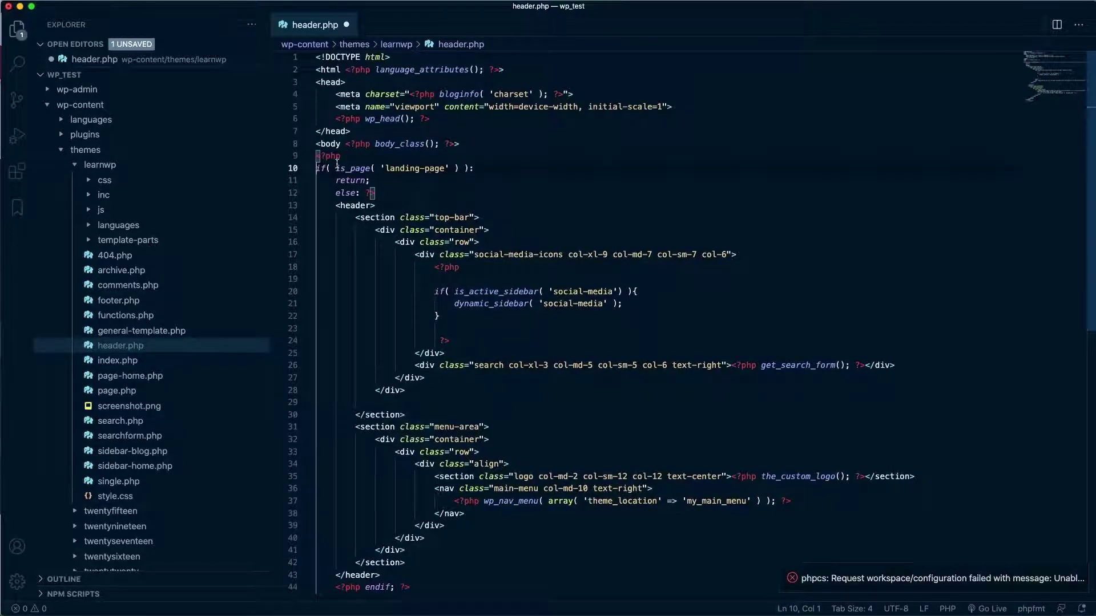
pyautogui.press('Tab')
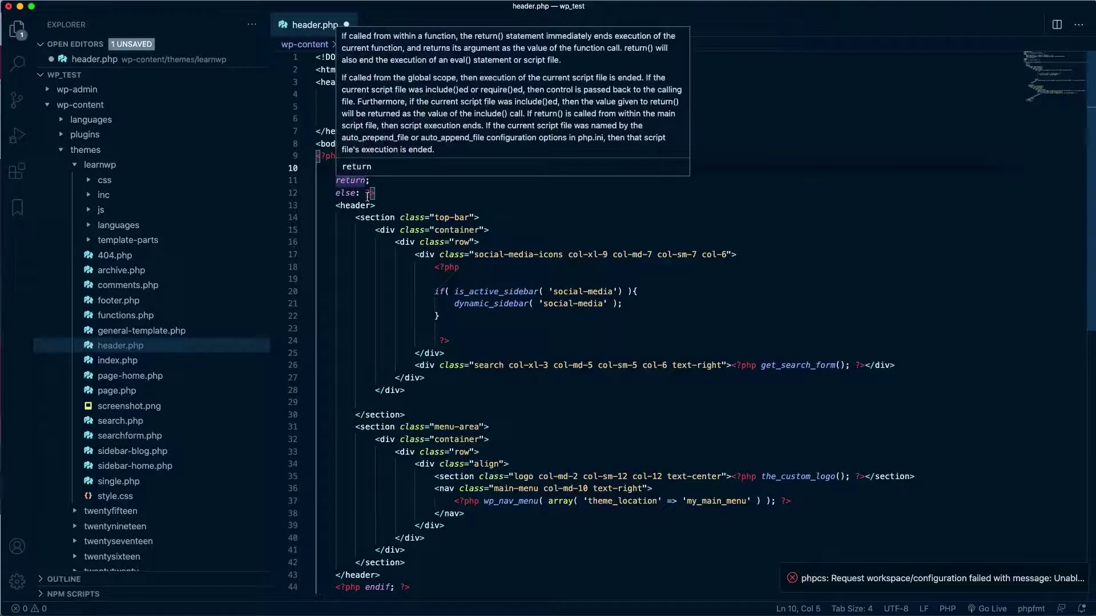
pyautogui.click(337, 180)
pyautogui.press('Tab')
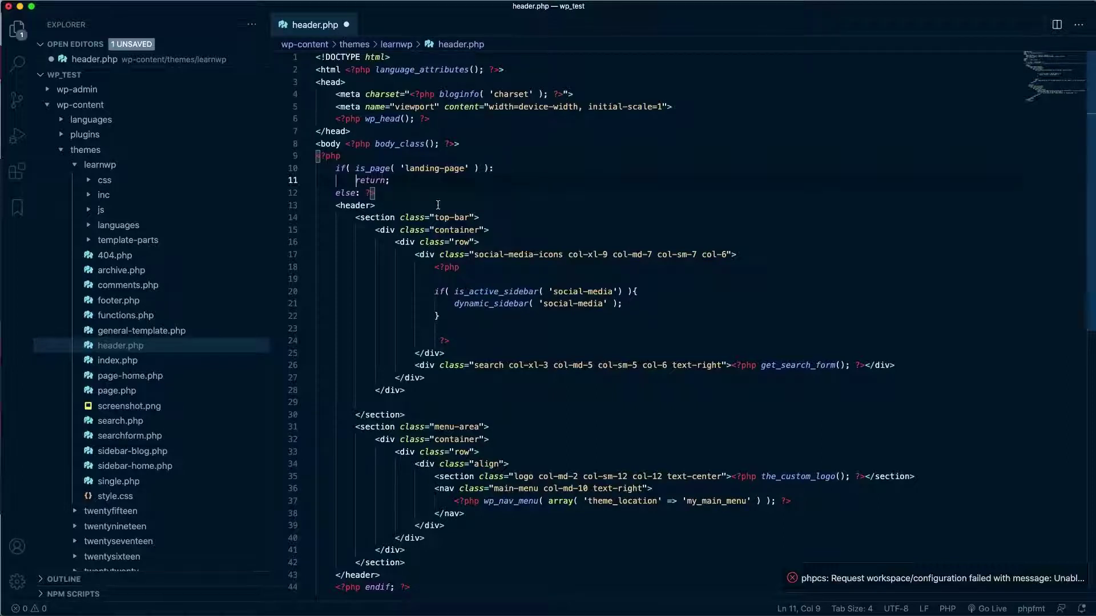
pyautogui.scroll(-2, 438, 205)
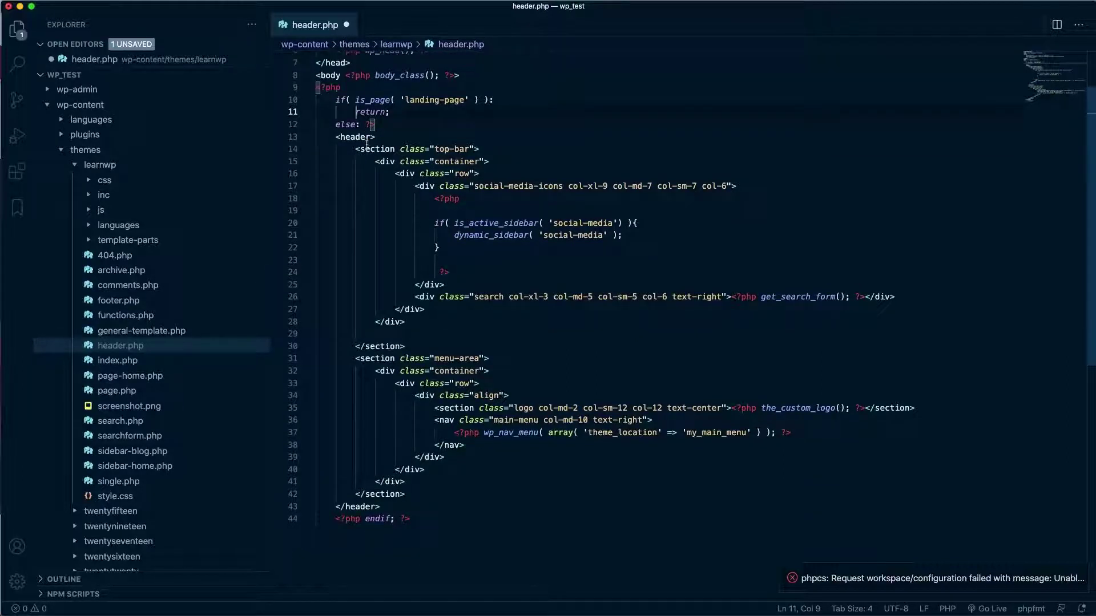
pyautogui.scroll(2, 377, 206)
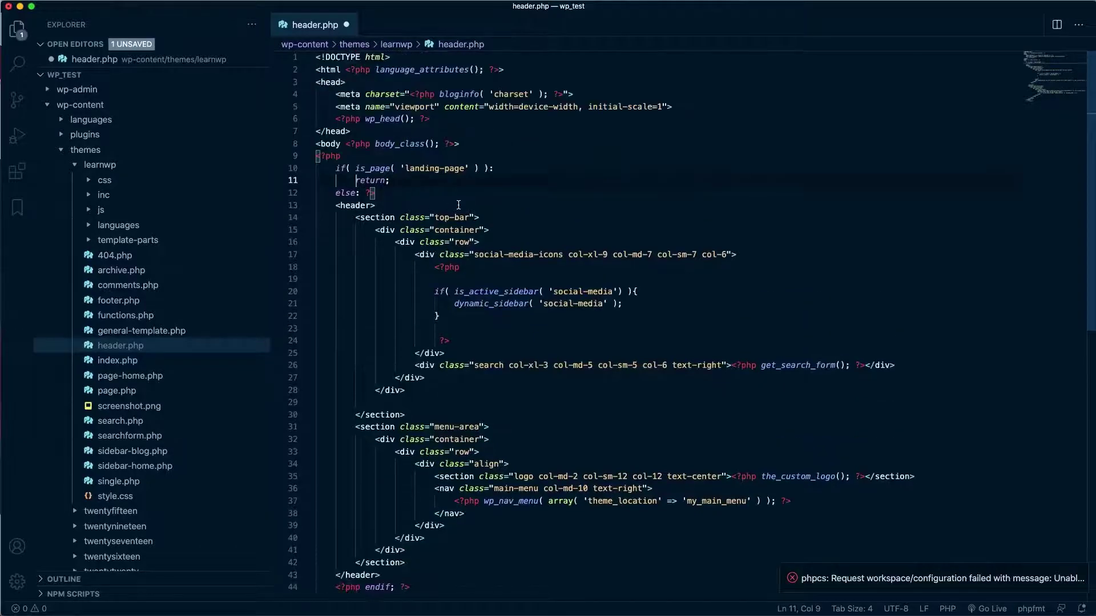
# Save header.php and reload the Landing Page in the browser to check the change.
pyautogui.press('super+s')
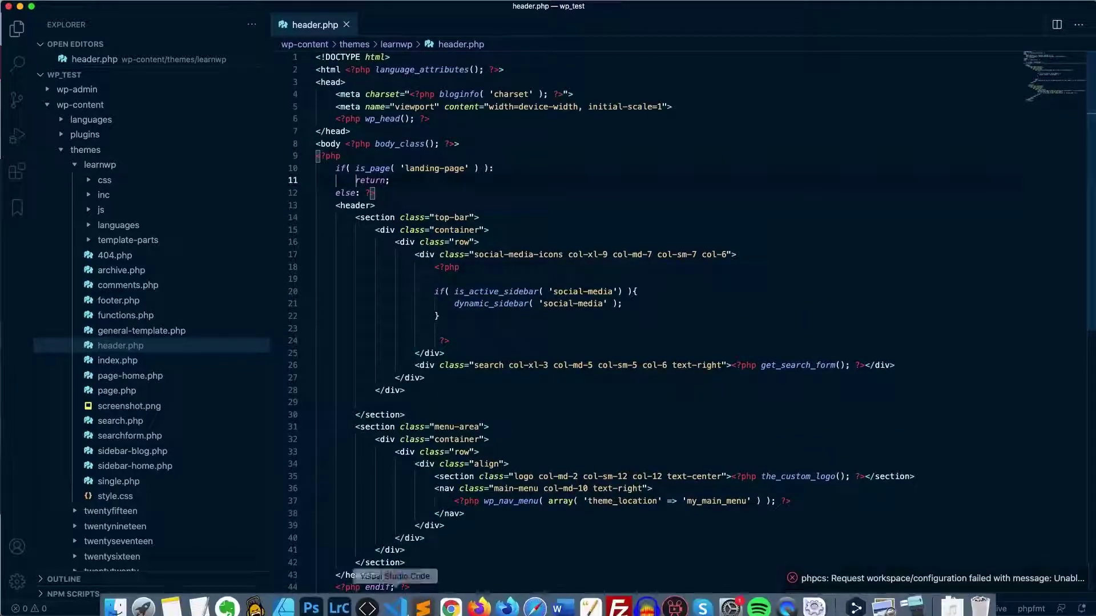
pyautogui.click(450, 599)
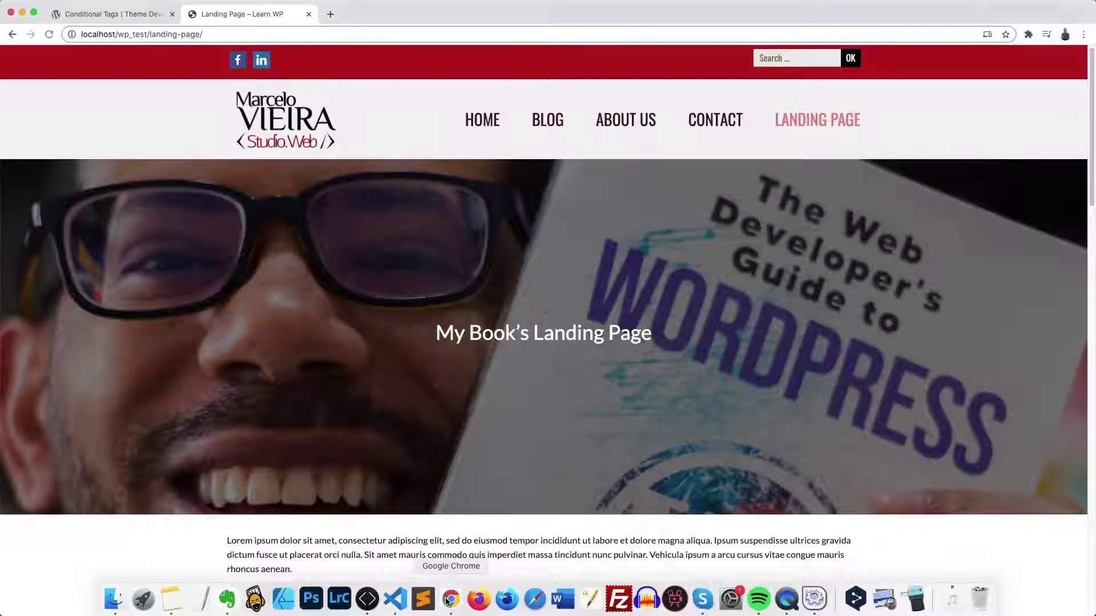
pyautogui.click(49, 34)
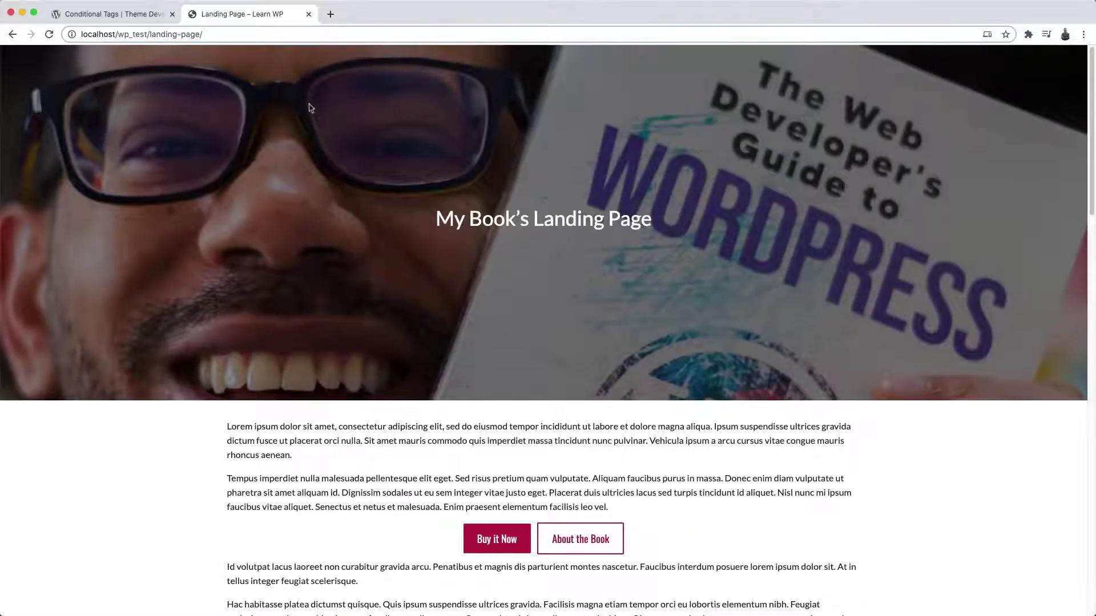
pyautogui.scroll(-3, 483, 258)
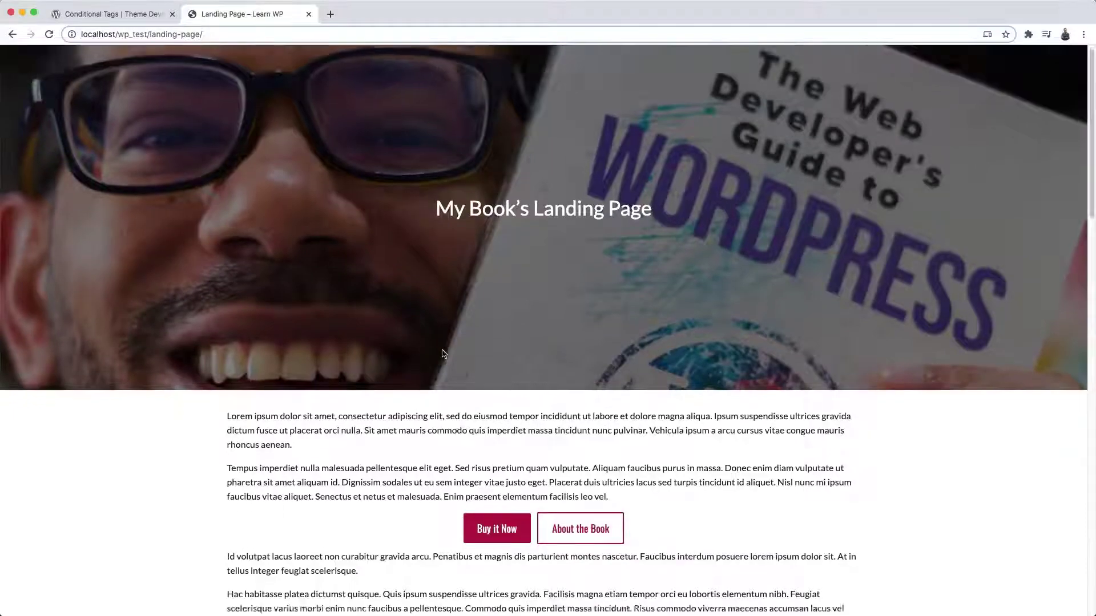
pyautogui.scroll(3, 467, 234)
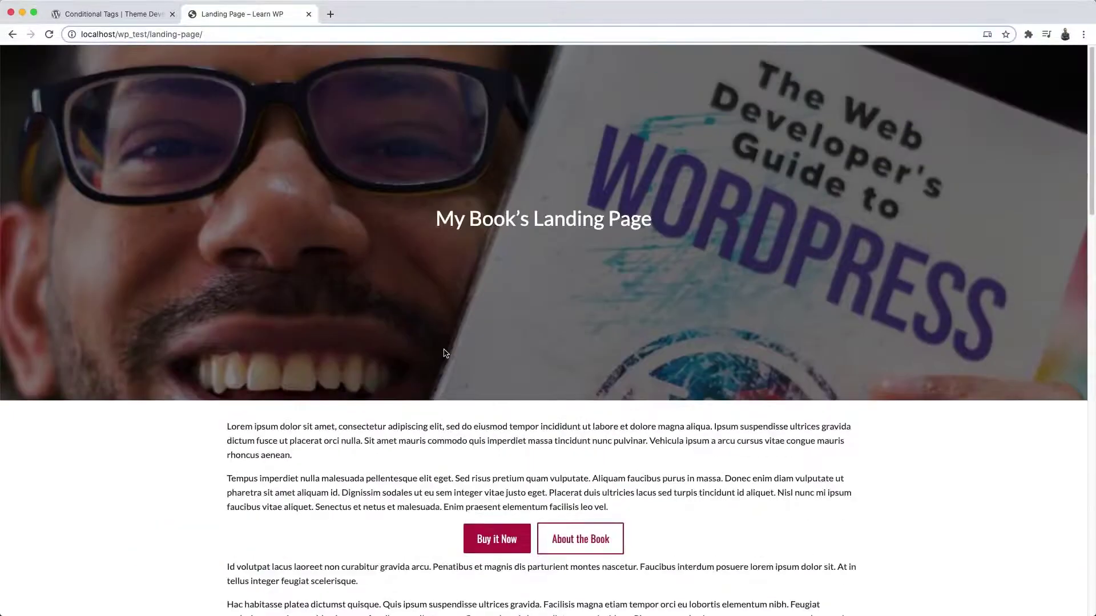
# Reload the home page, then compare the Contact page with the Landing Page.
pyautogui.click(12, 34)
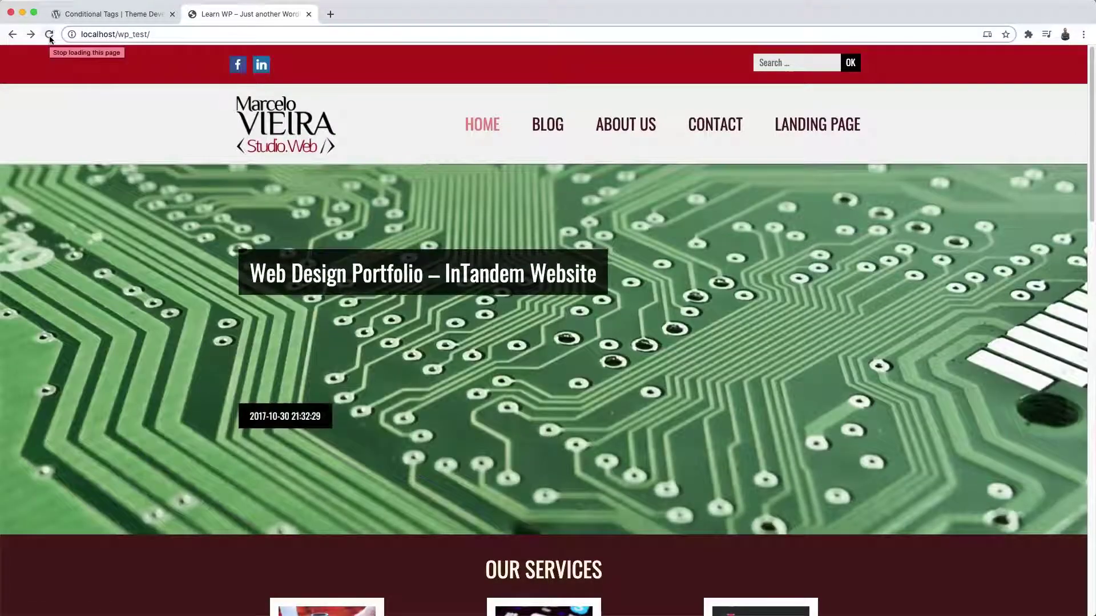
pyautogui.click(49, 34)
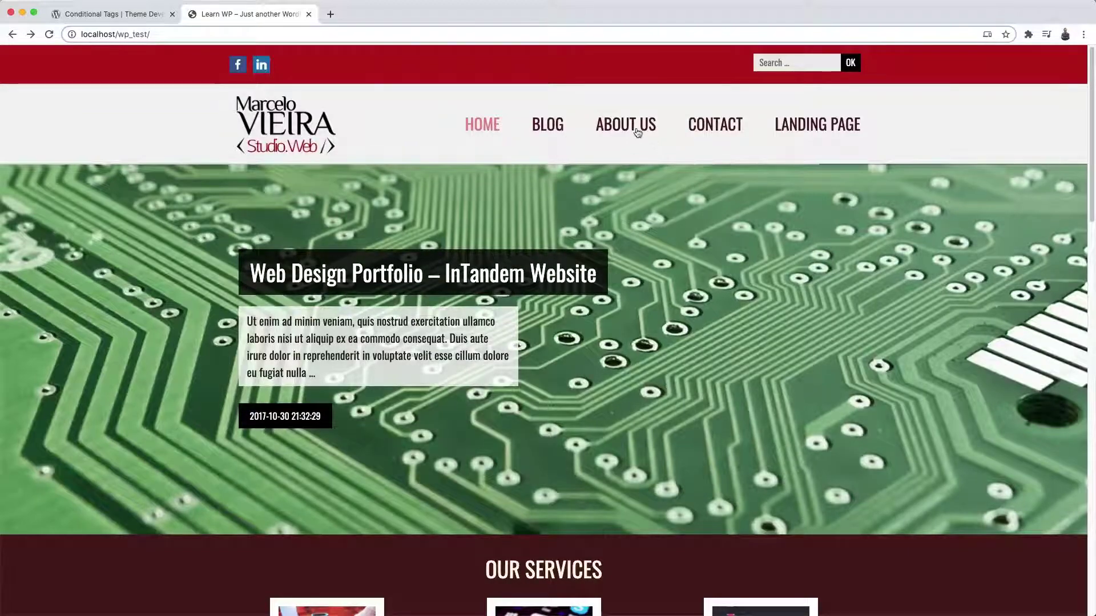
pyautogui.click(720, 132)
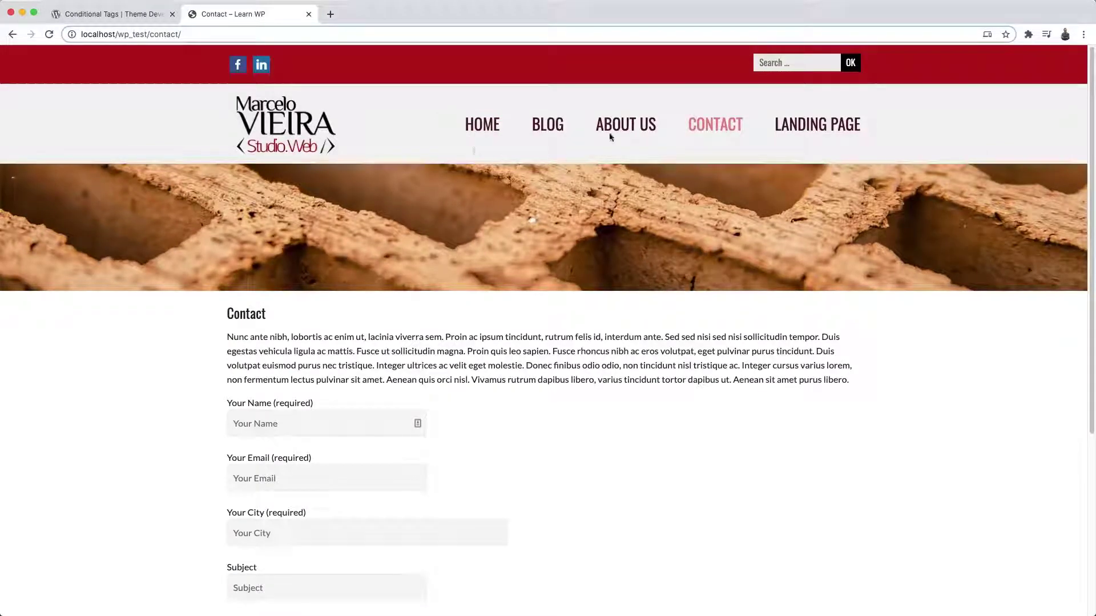
pyautogui.click(811, 124)
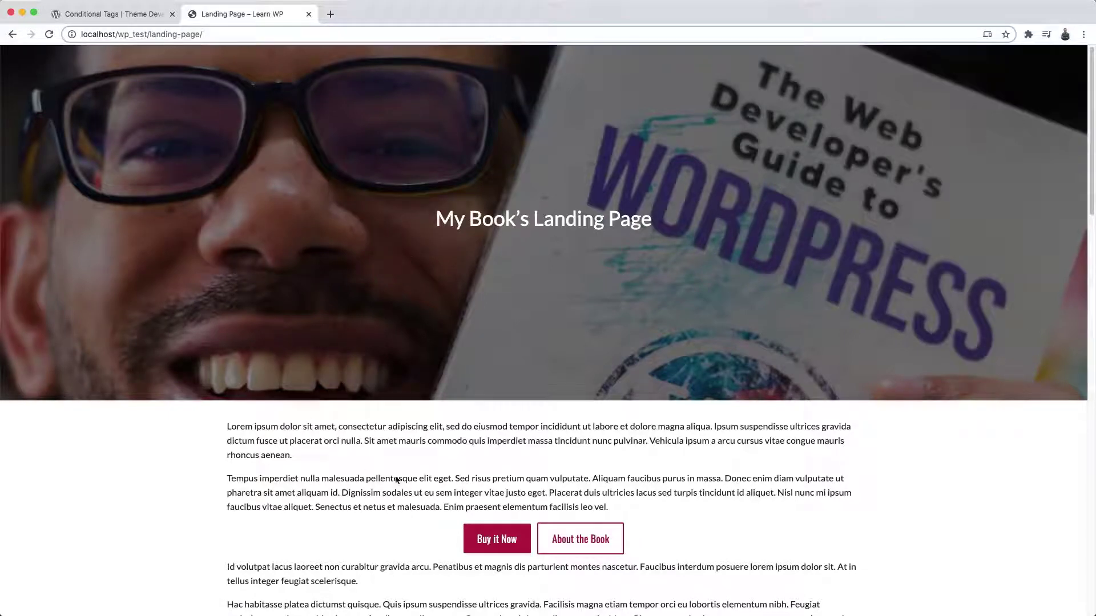
# Negate the condition to if( ! is_page( 'landing-page' ) ):, delete the return; and else: lines, and save.
pyautogui.click(392, 599)
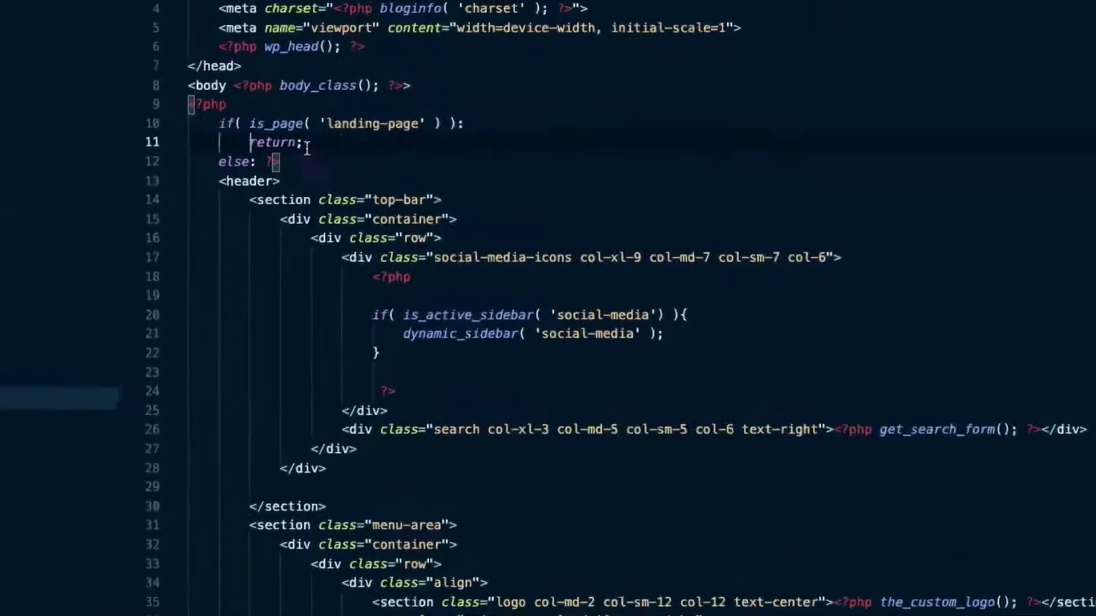
pyautogui.click(201, 101)
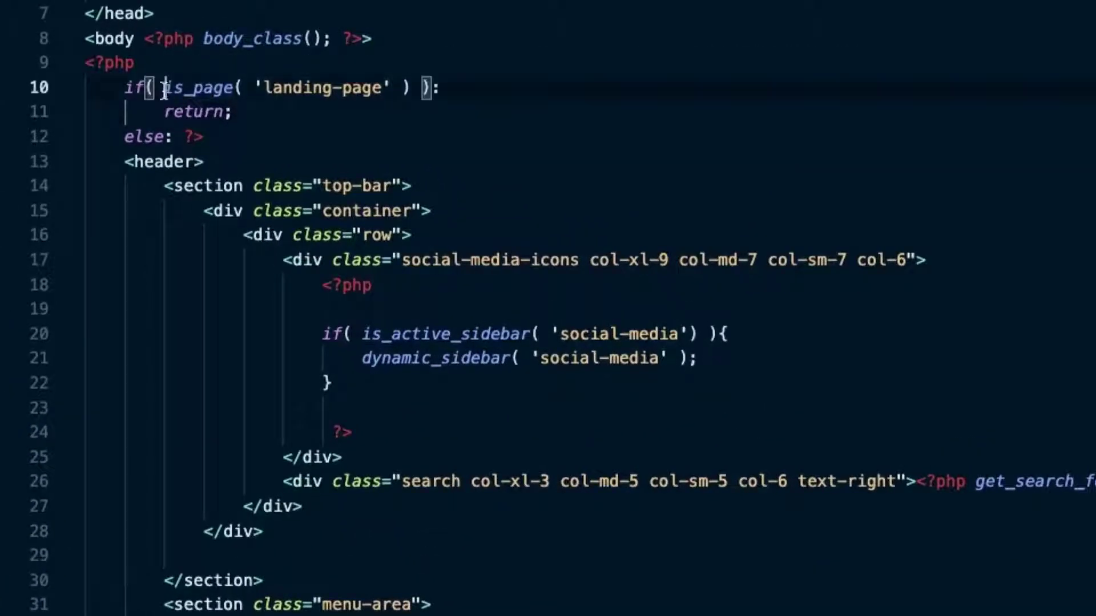
pyautogui.write('!')
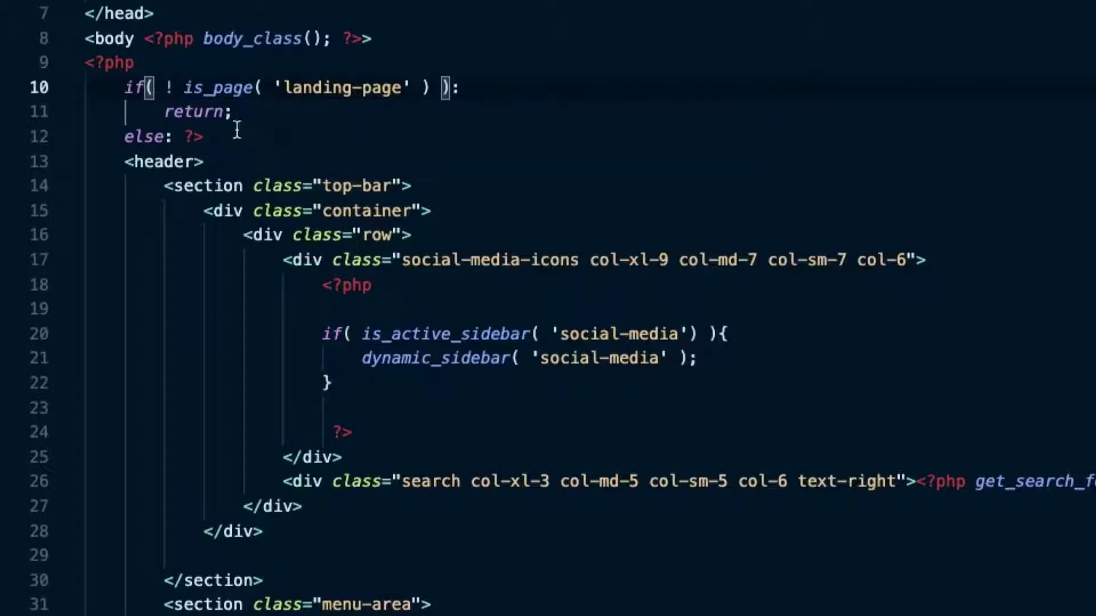
pyautogui.press('Down')
pyautogui.press('Down')
pyautogui.keyDown('shift'); pyautogui.click(460, 90); pyautogui.keyUp('shift')
pyautogui.press('BackSpace')
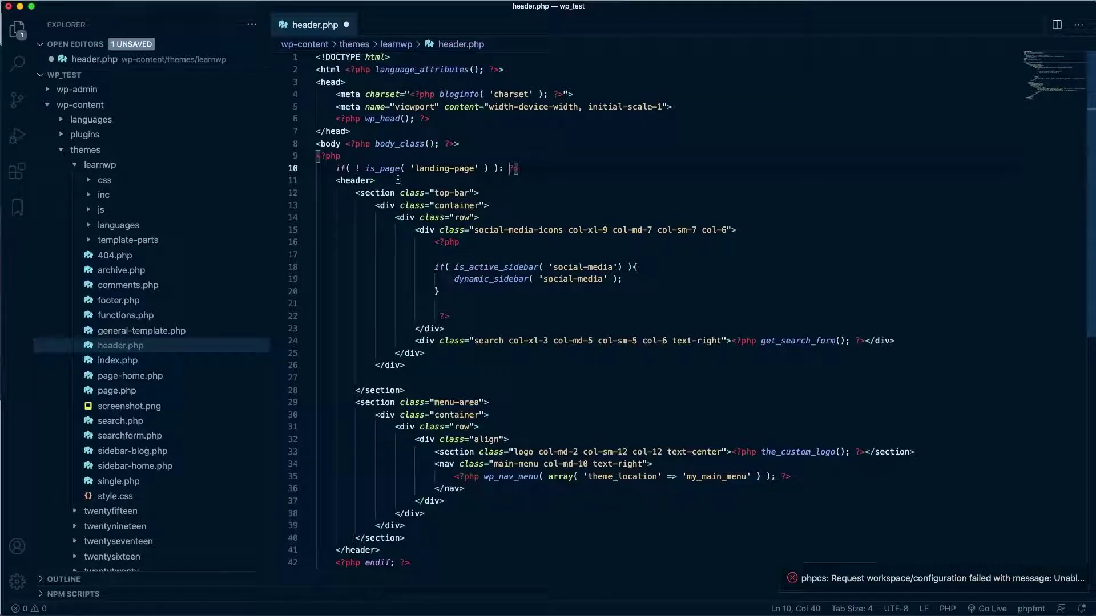
pyautogui.press('super+s')
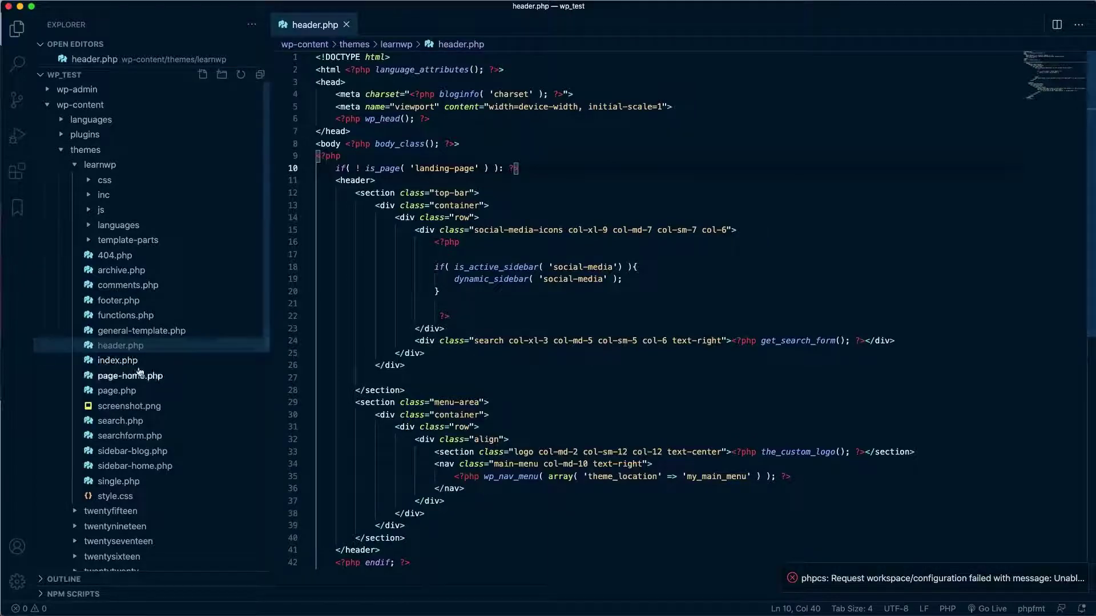
# Open index.php in a second tab and select its contents, then go back to header.php.
pyautogui.click(117, 360)
pyautogui.press('super+a')
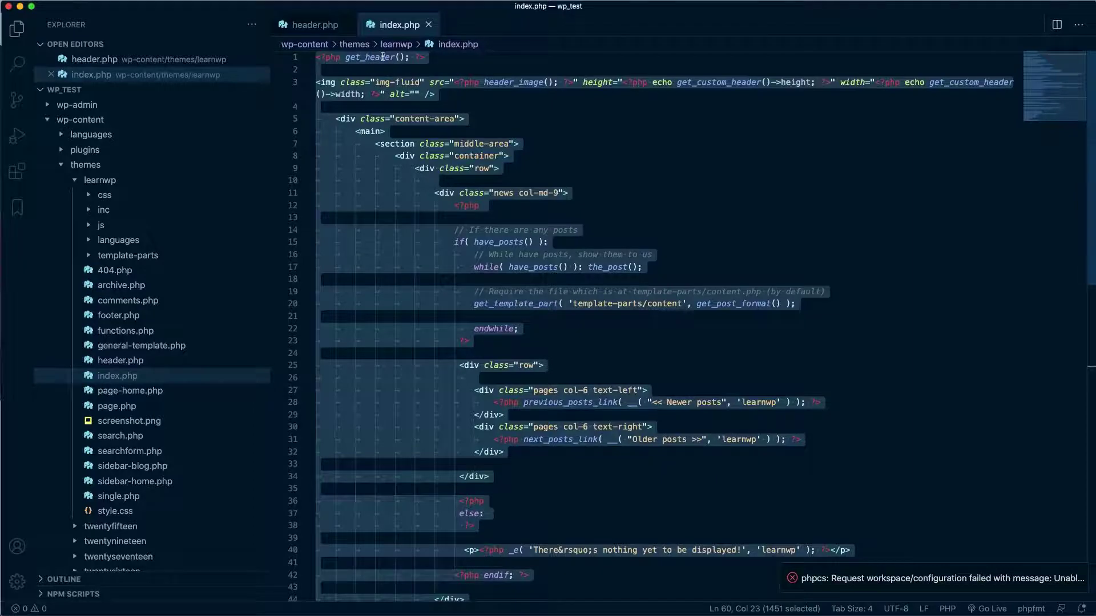
pyautogui.click(313, 25)
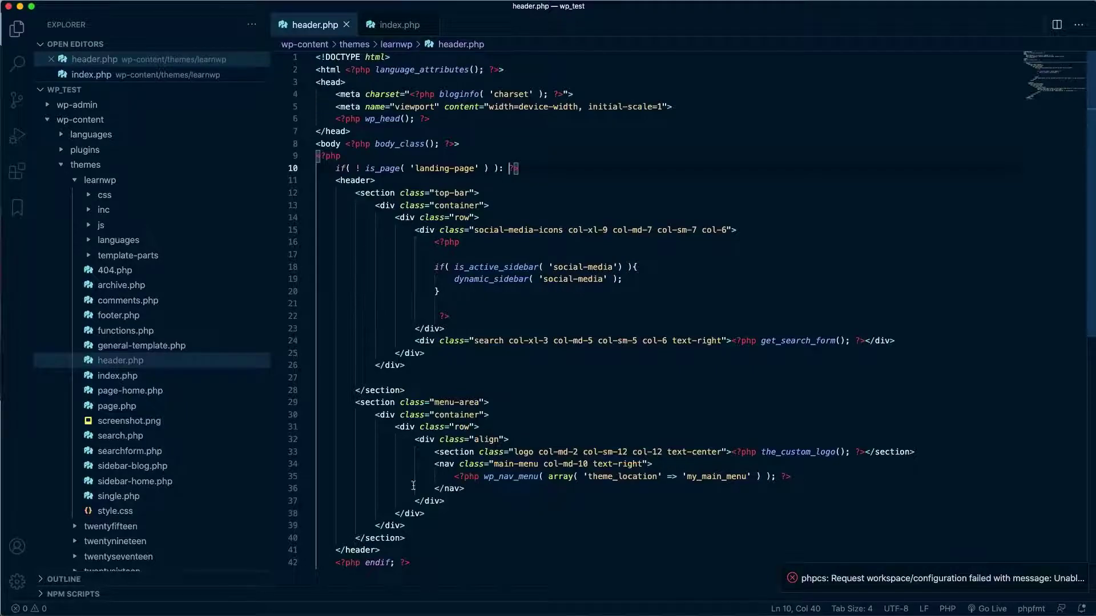
# In Chrome, show the Conditional Tags handbook page at its 'Is a Page Template' section.
pyautogui.click(450, 599)
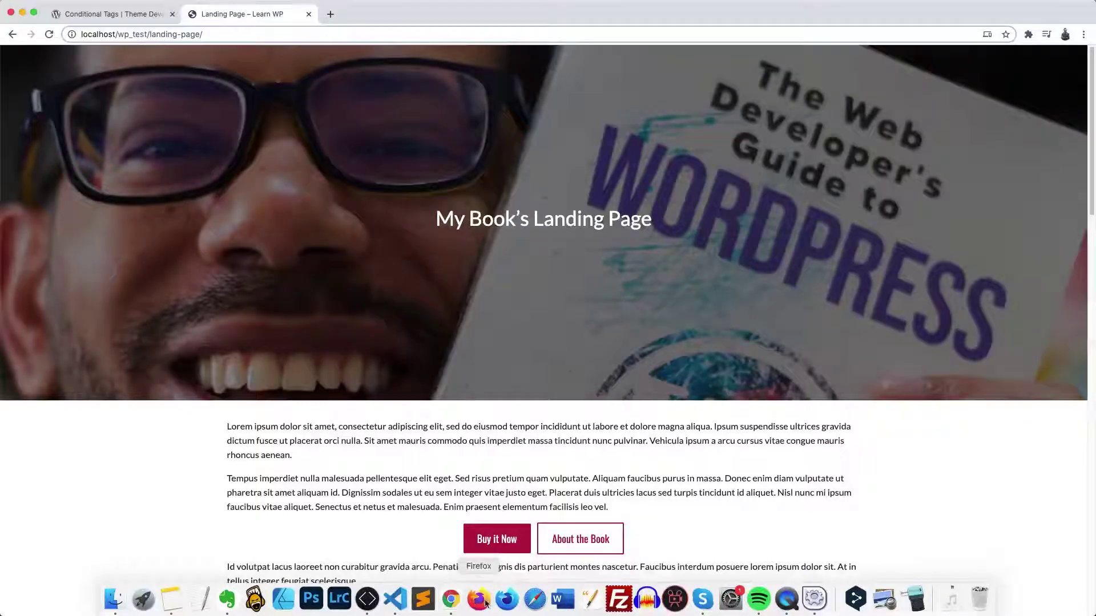
pyautogui.click(150, 15)
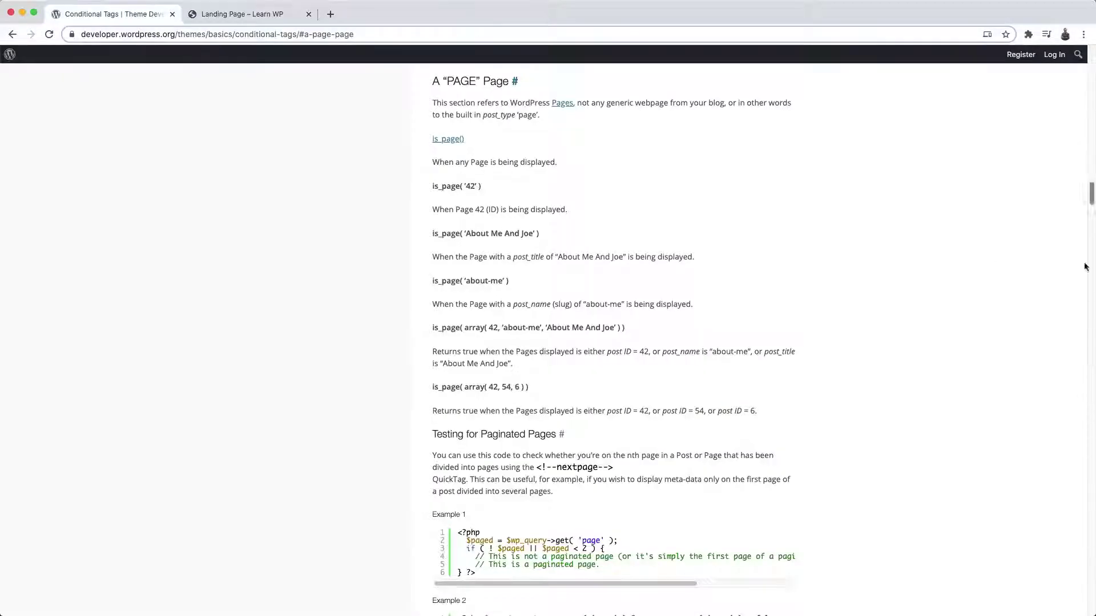
pyautogui.moveTo(1091, 197); pyautogui.dragTo(1091, 61)
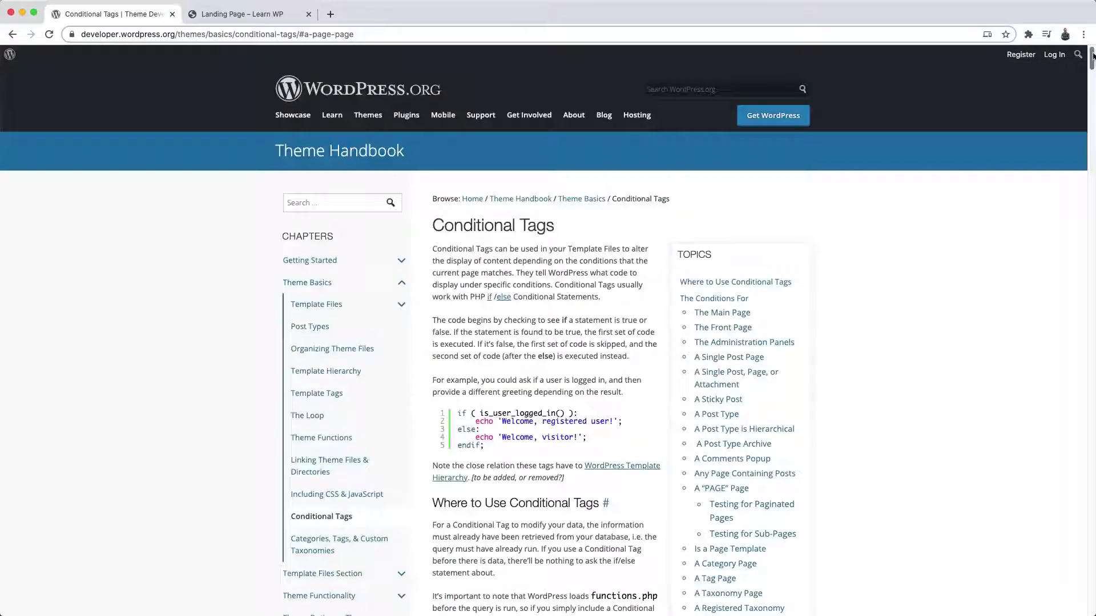
pyautogui.click(752, 549)
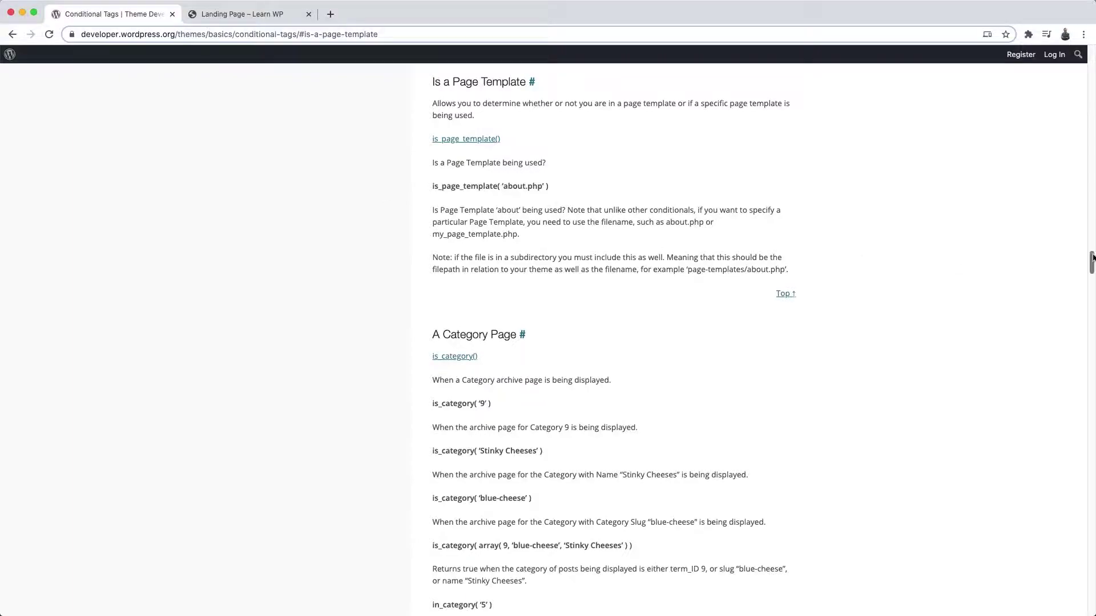
pyautogui.moveTo(1091, 262); pyautogui.dragTo(1091, 55)
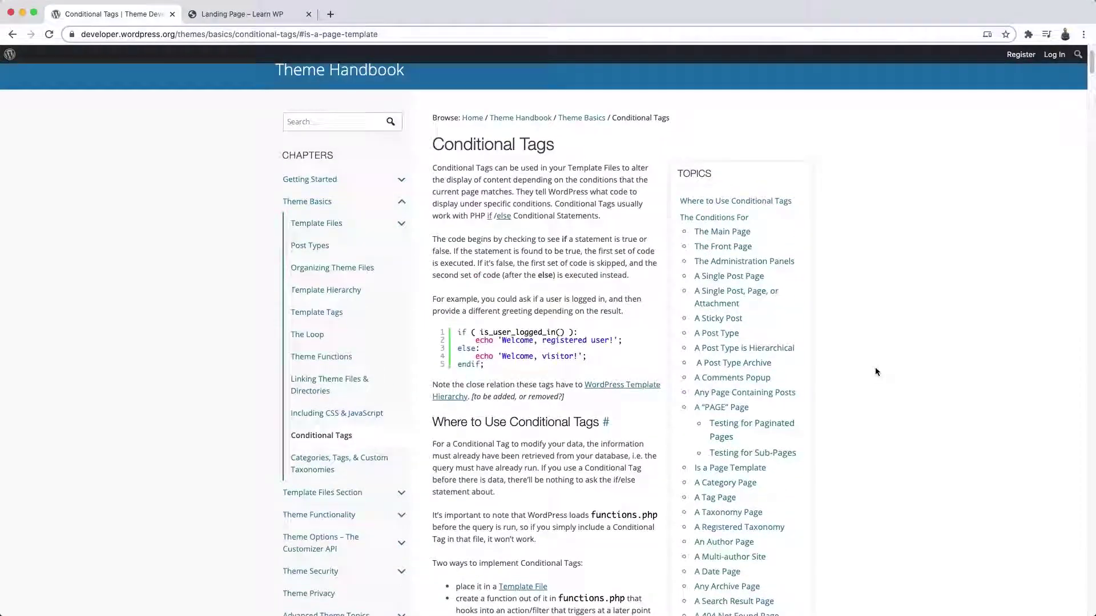
pyautogui.scroll(-3, 864, 497)
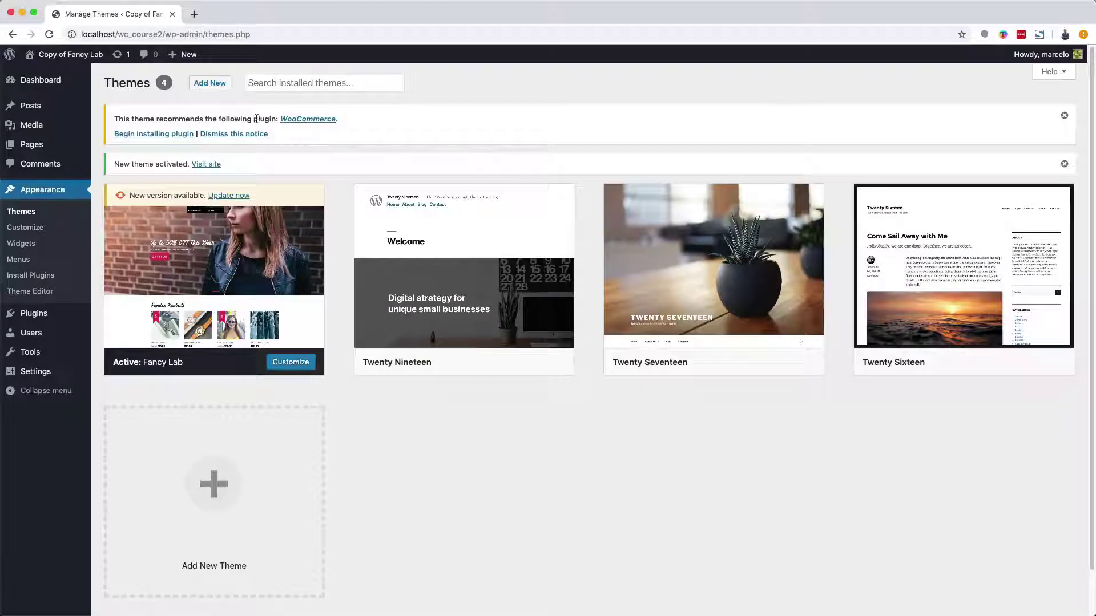
pyautogui.click(162, 134)
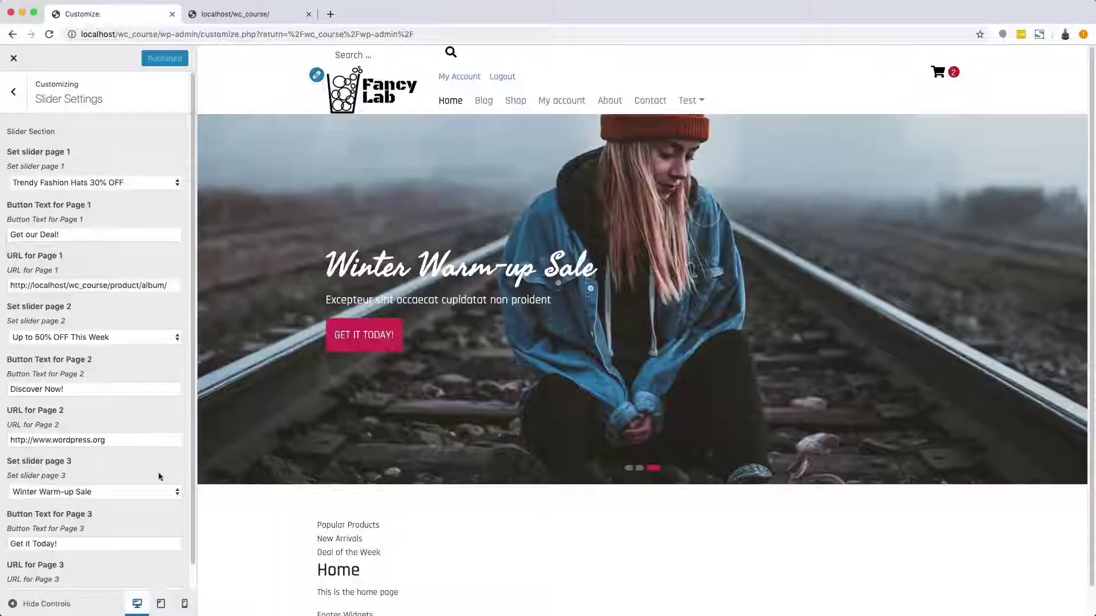
pyautogui.click(161, 603)
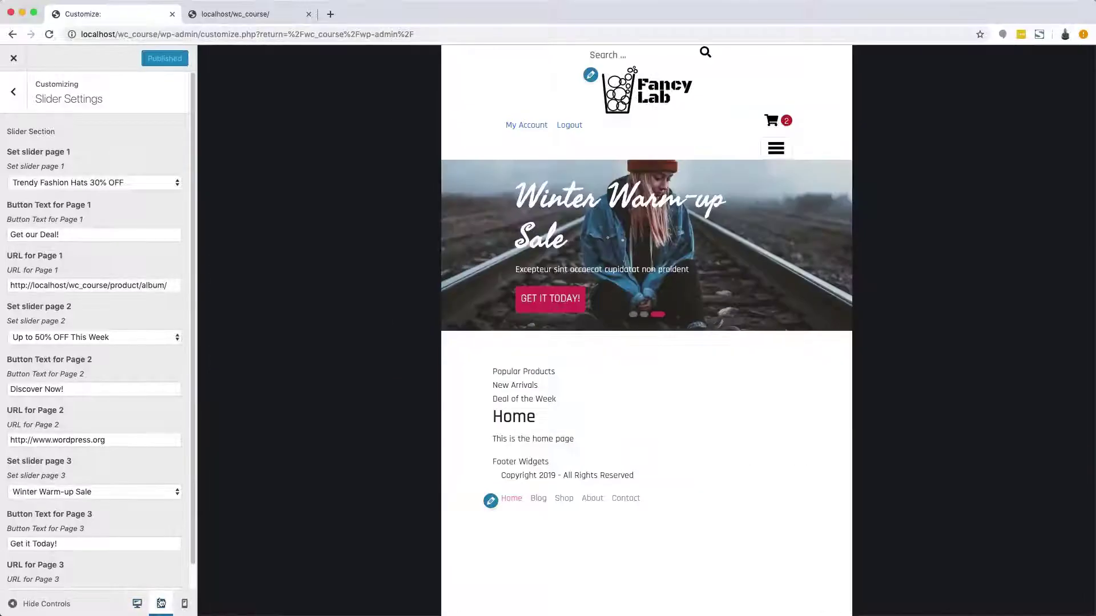
pyautogui.click(184, 604)
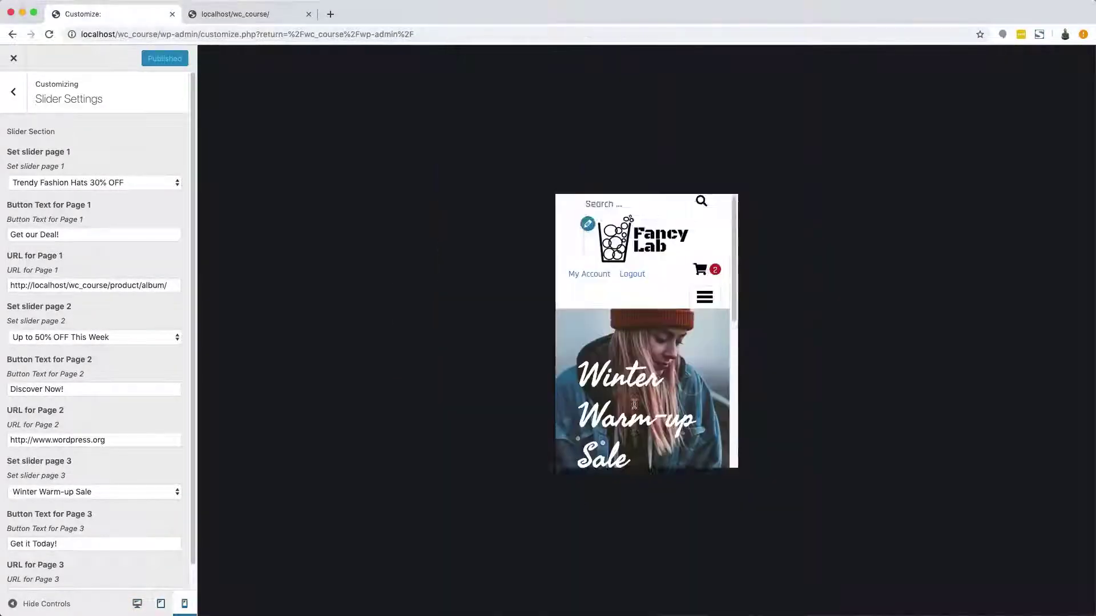
pyautogui.moveTo(564, 330); pyautogui.dragTo(590, 353)
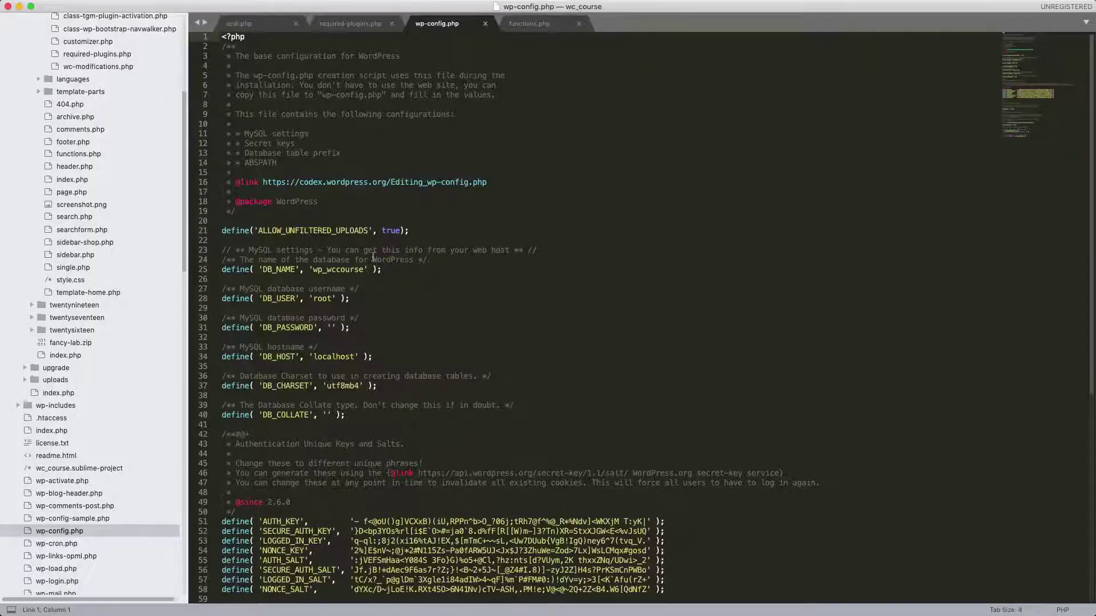
pyautogui.click(423, 596)
pyautogui.moveTo(71, 55)
pyautogui.rightClick(56, 74)
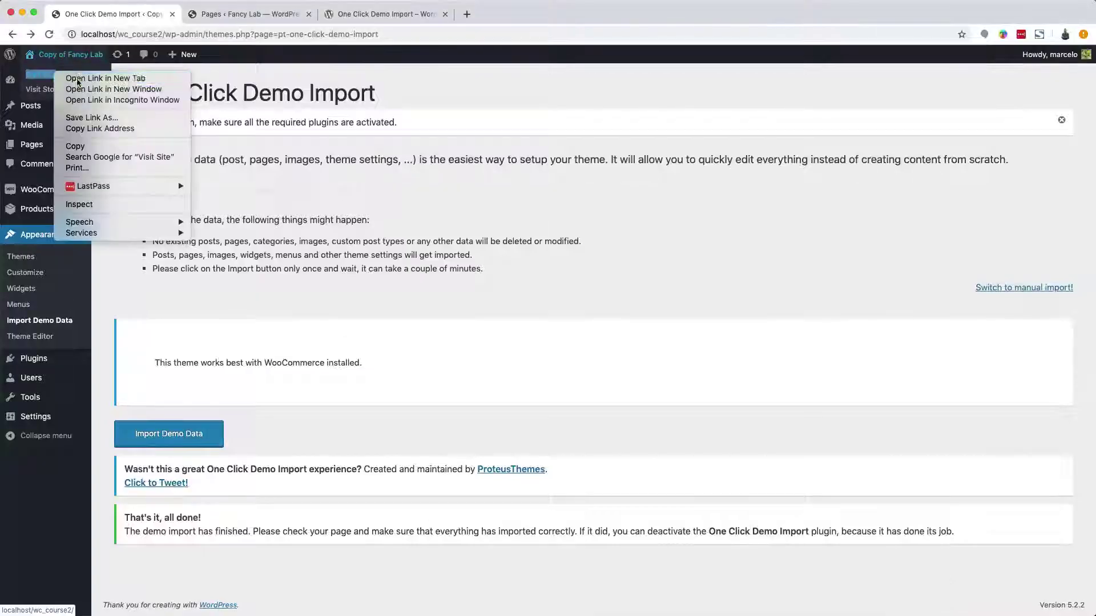
pyautogui.click(77, 81)
pyautogui.click(245, 14)
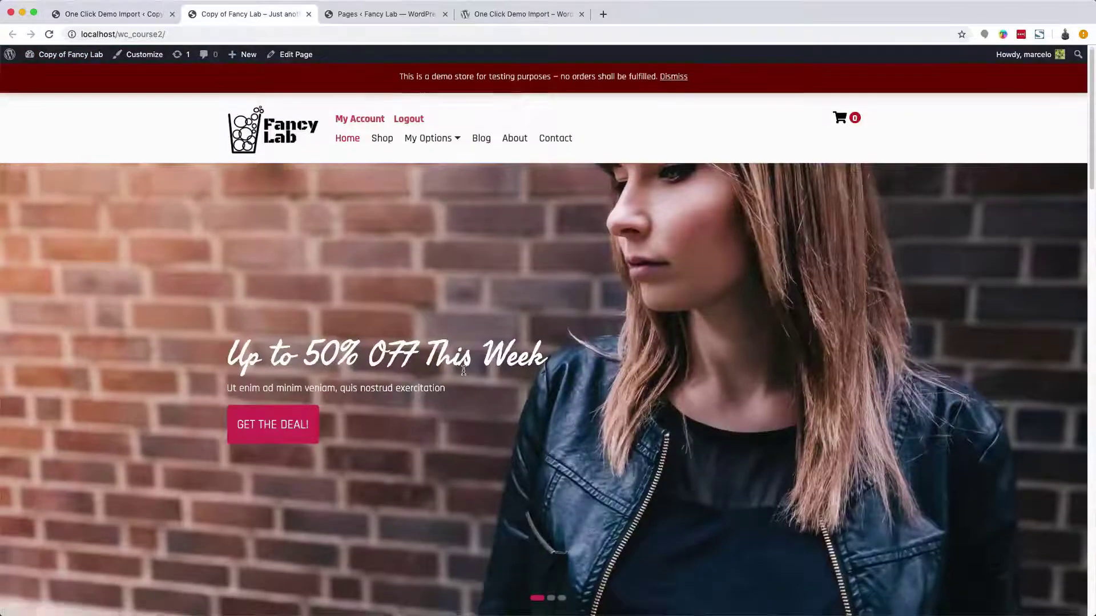
pyautogui.scroll(-20, 463, 371)
pyautogui.scroll(15, 876, 487)
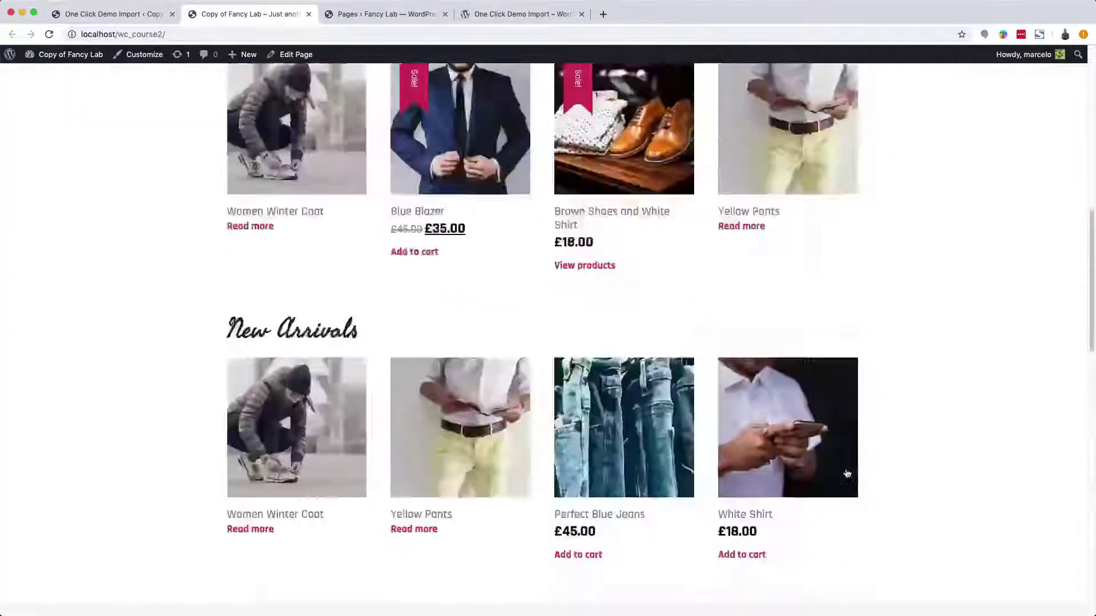
pyautogui.scroll(10, 714, 342)
pyautogui.scroll(-7, 683, 481)
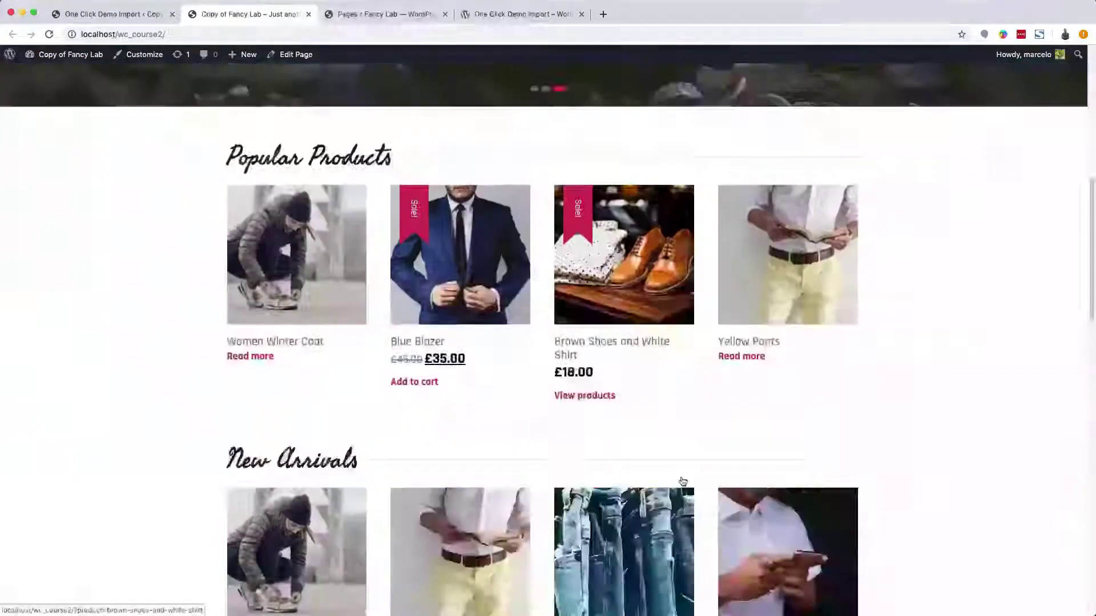
pyautogui.scroll(-10, 683, 481)
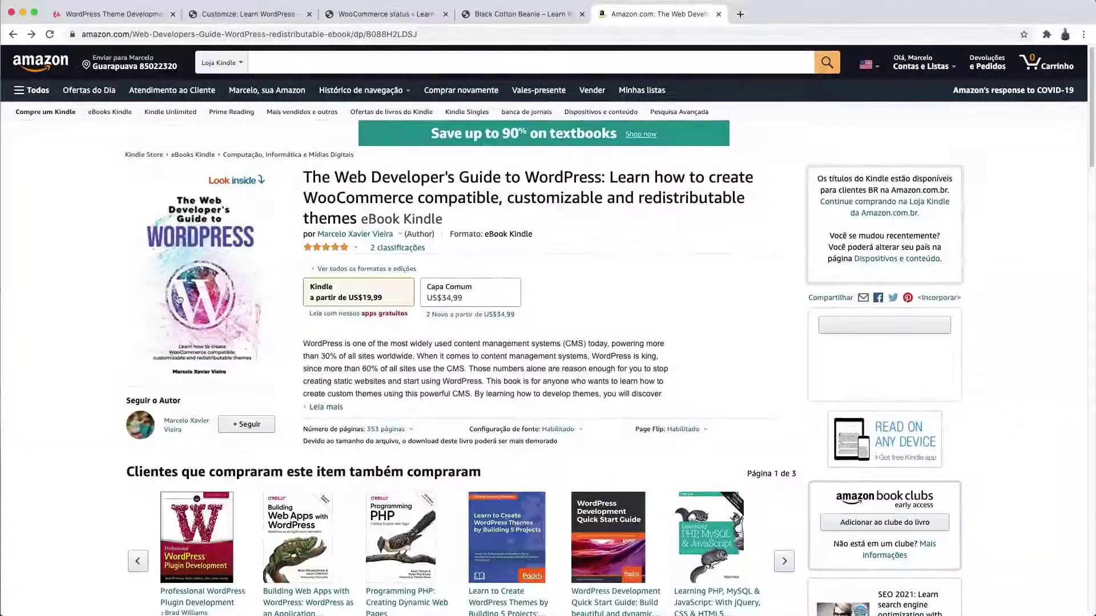